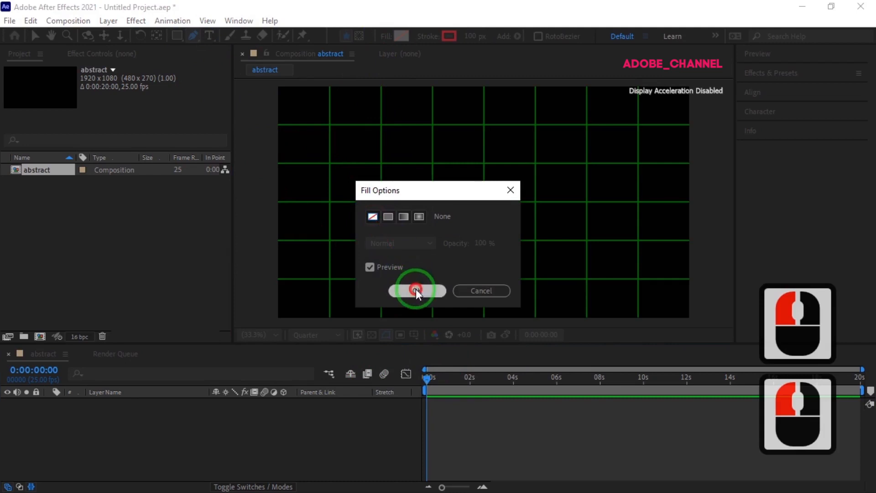
Draw a horizontal line four grid cells long through the composition's centre with the Pen tool, using a solid red 100 px stroke.
{"action": "left_click", "coordinate": [428, 36]}
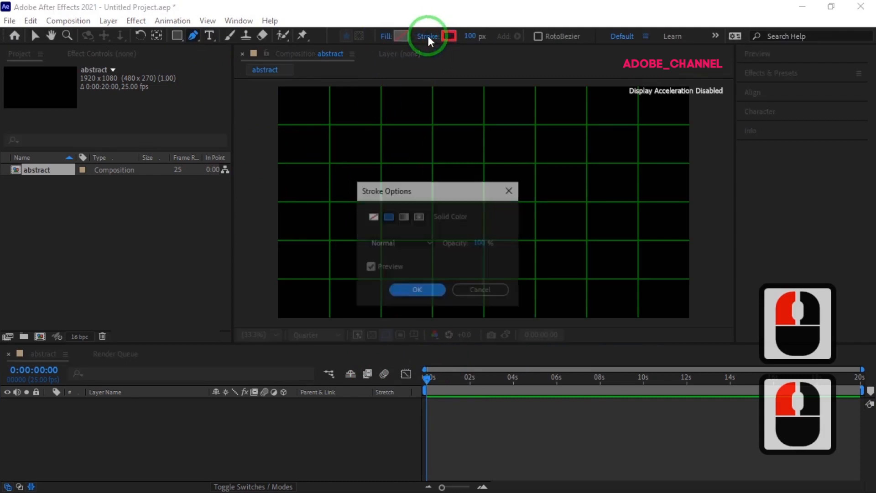
{"action": "left_click", "coordinate": [418, 290]}
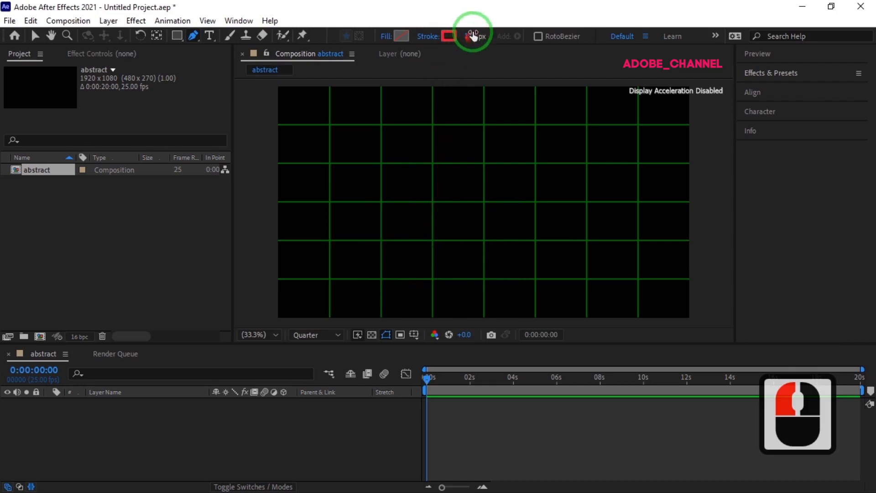
{"action": "left_click", "coordinate": [381, 201]}
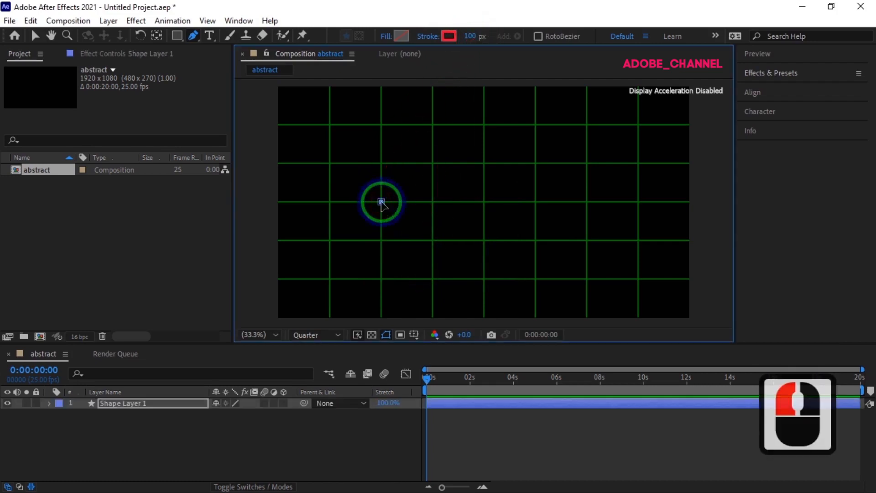
{"action": "left_click", "coordinate": [587, 201]}
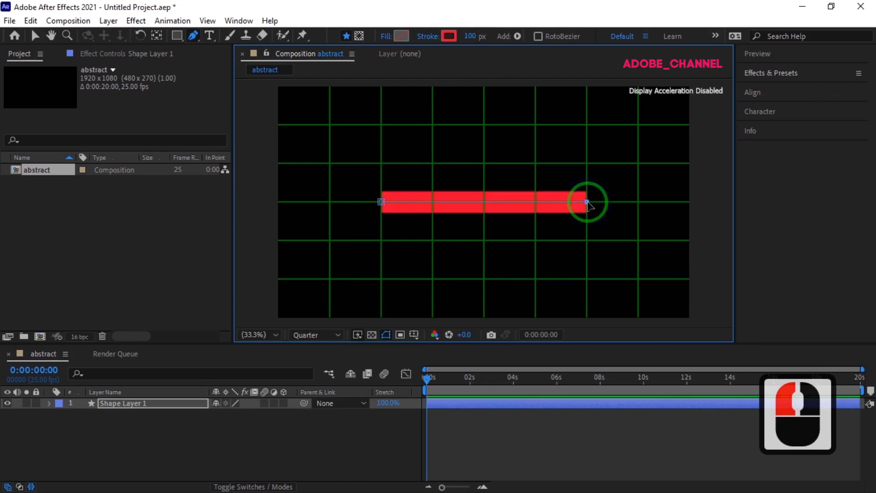
Set the Taper Start Length of the shape layer's stroke to 50%.
{"action": "left_click", "coordinate": [49, 402]}
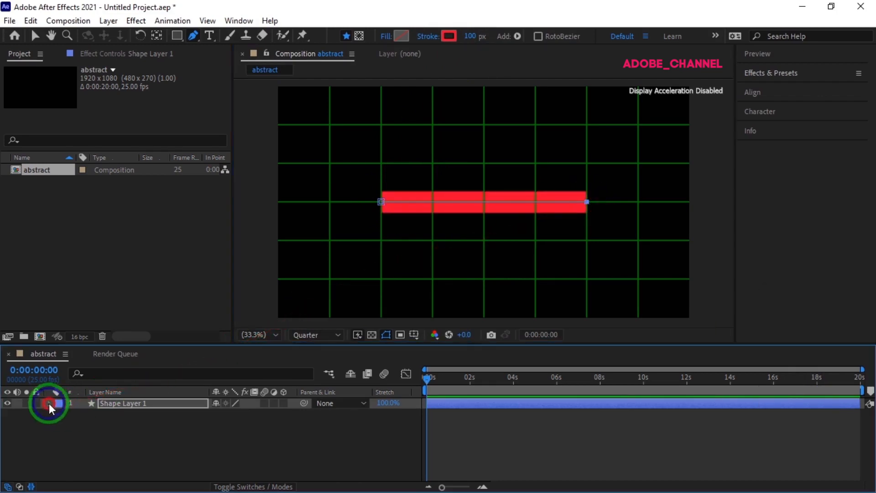
{"action": "left_click", "coordinate": [60, 414]}
{"action": "left_click", "coordinate": [71, 425]}
{"action": "left_click", "coordinate": [82, 447]}
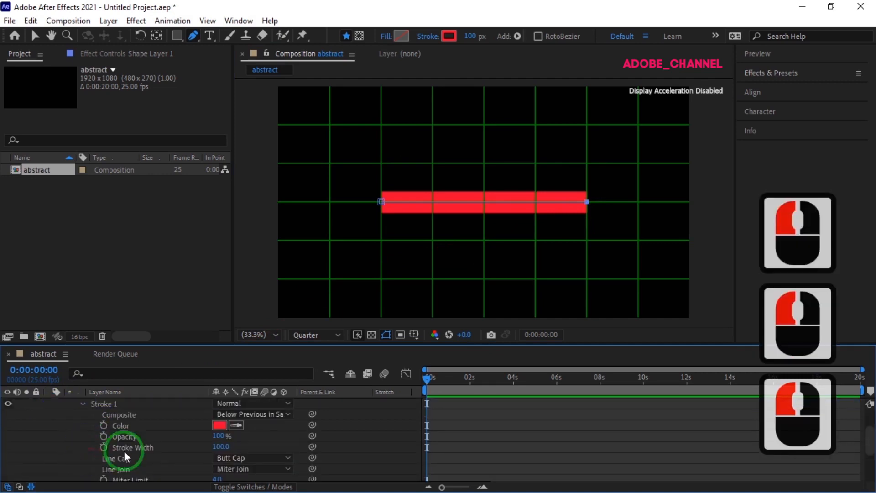
{"action": "scroll", "coordinate": [136, 437], "scroll_direction": "down", "scroll_amount": 2}
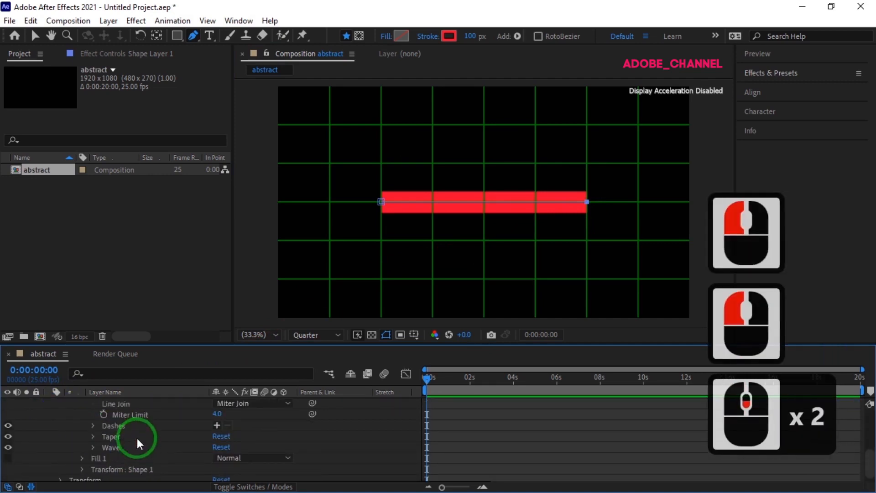
{"action": "left_click", "coordinate": [93, 435]}
{"action": "left_click", "coordinate": [216, 425]}
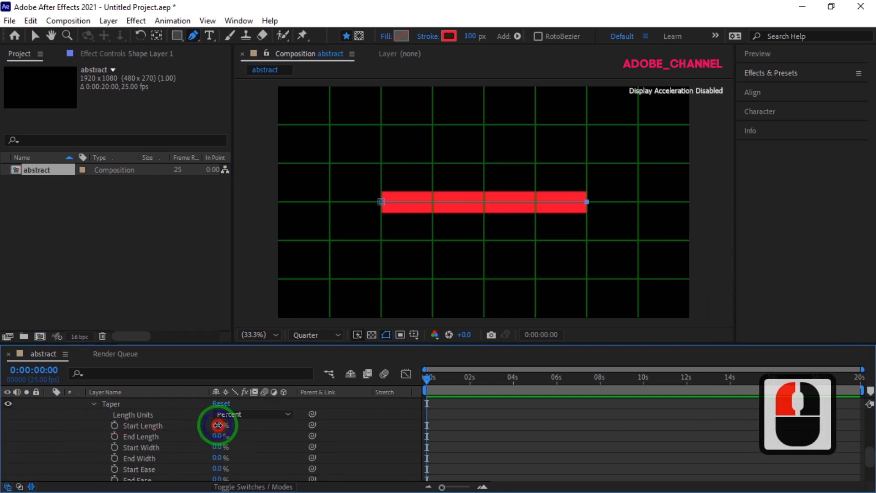
{"action": "type", "text": "50"}
{"action": "key", "text": "Return"}
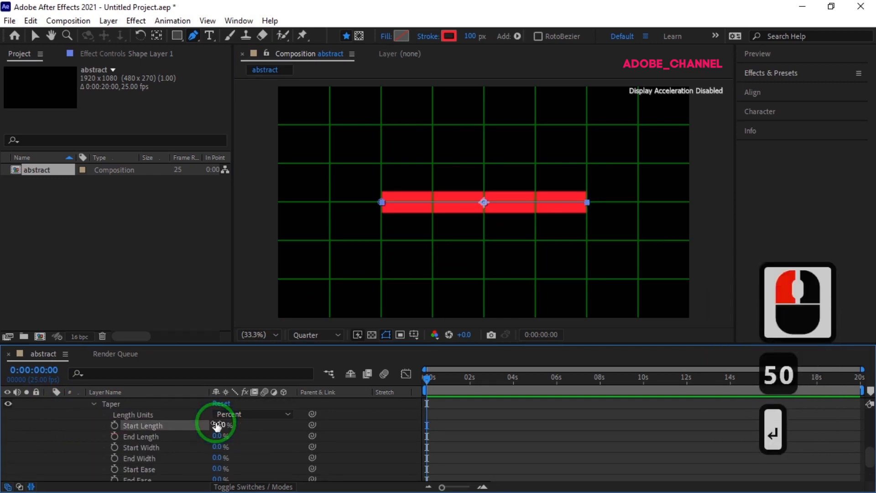
Set the stroke's Taper End Length to 50% and collapse the shape layer's properties.
{"action": "left_click", "coordinate": [217, 435]}
{"action": "type", "text": "50"}
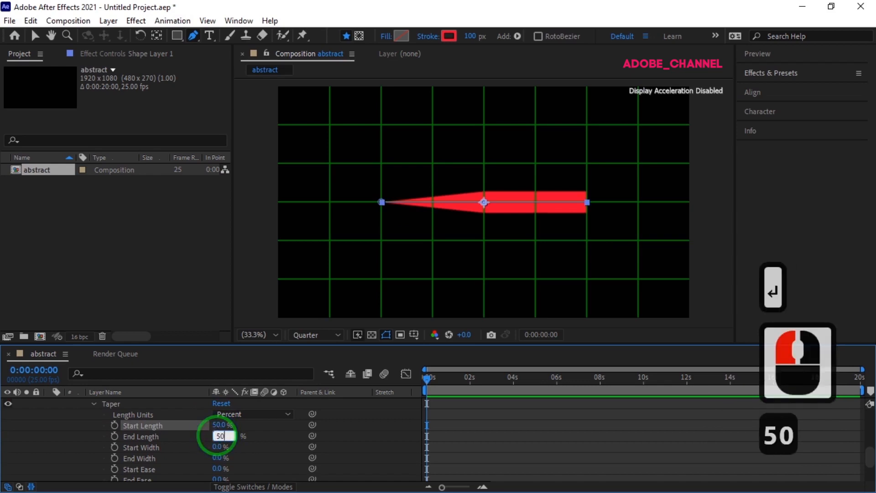
{"action": "key", "text": "Return"}
{"action": "scroll", "coordinate": [98, 427], "scroll_direction": "up", "scroll_amount": 7}
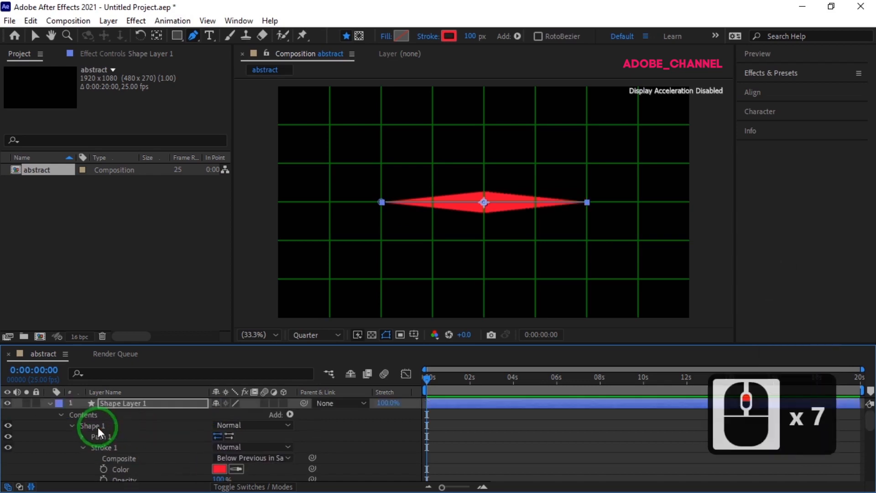
{"action": "left_click", "coordinate": [49, 403]}
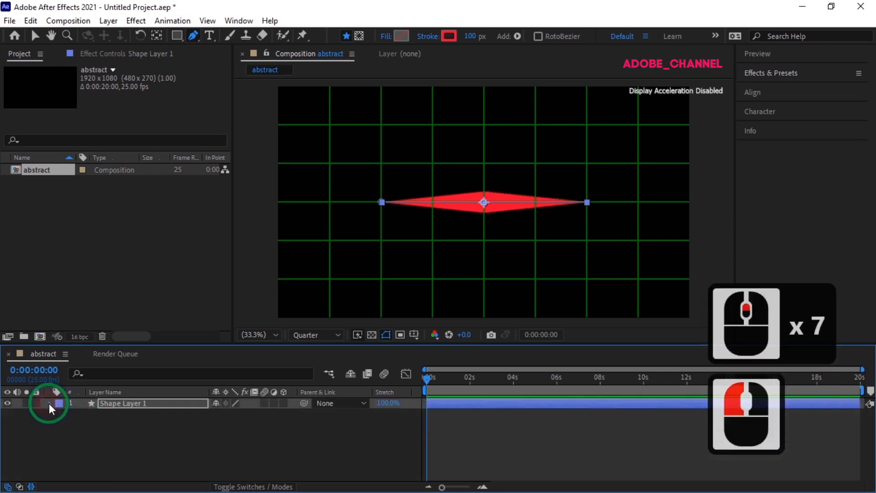
Find the Gradient Ramp effect by searching for "ramp" and apply it to the shape layer.
{"action": "left_click", "coordinate": [797, 73]}
{"action": "left_click", "coordinate": [762, 90]}
{"action": "type", "text": "ramp"}
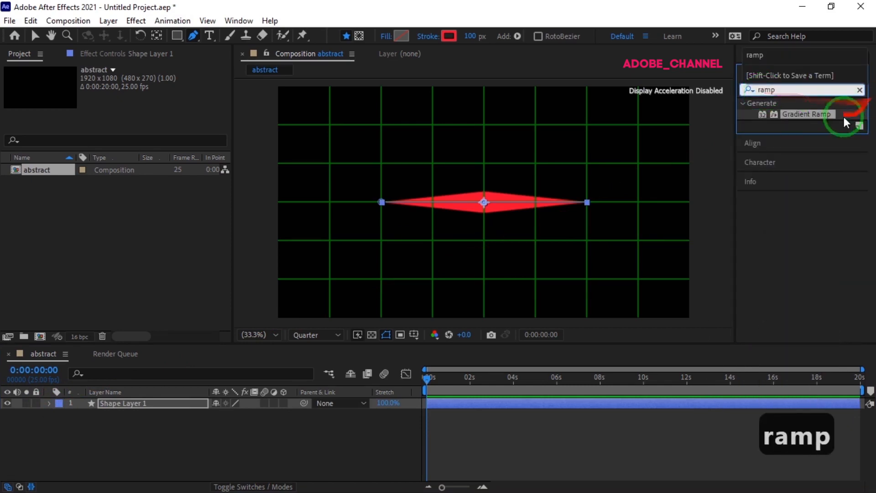
{"action": "double_click", "coordinate": [811, 113]}
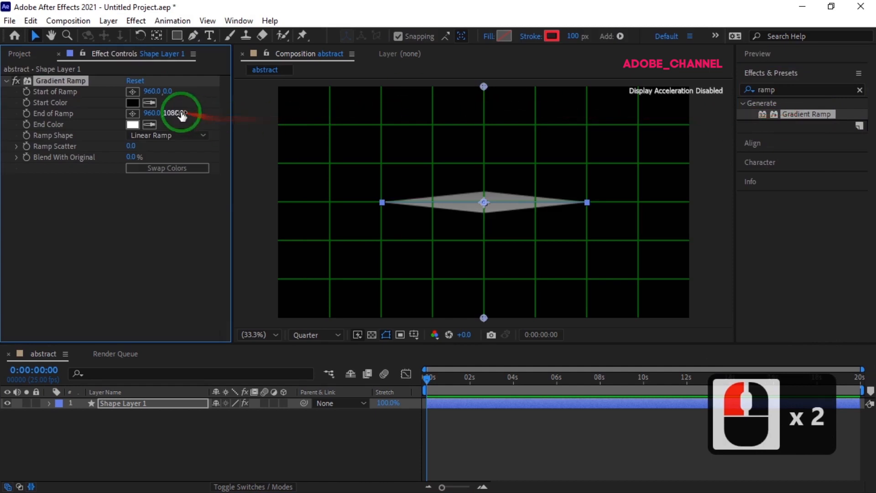
Place the Start of Ramp at the line's right tip (1443, 540) and the End of Ramp at its left tip (486, 537).
{"action": "left_click", "coordinate": [132, 91]}
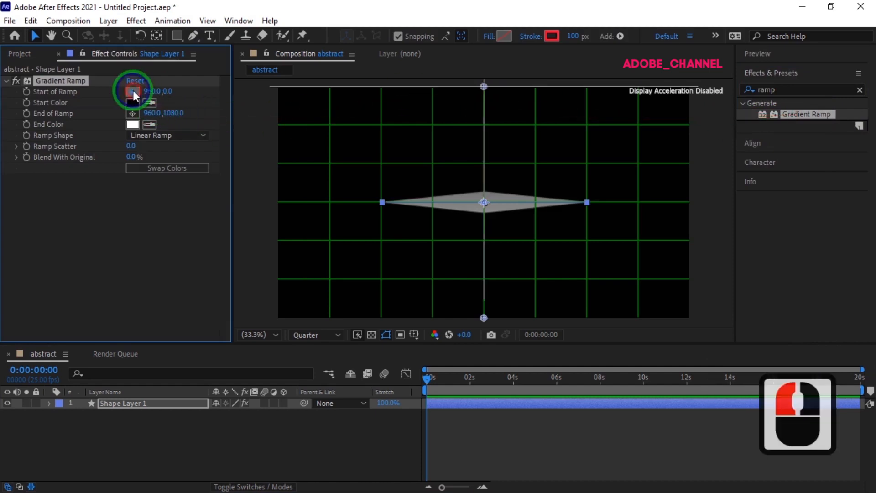
{"action": "left_click", "coordinate": [587, 201]}
{"action": "left_click", "coordinate": [133, 114]}
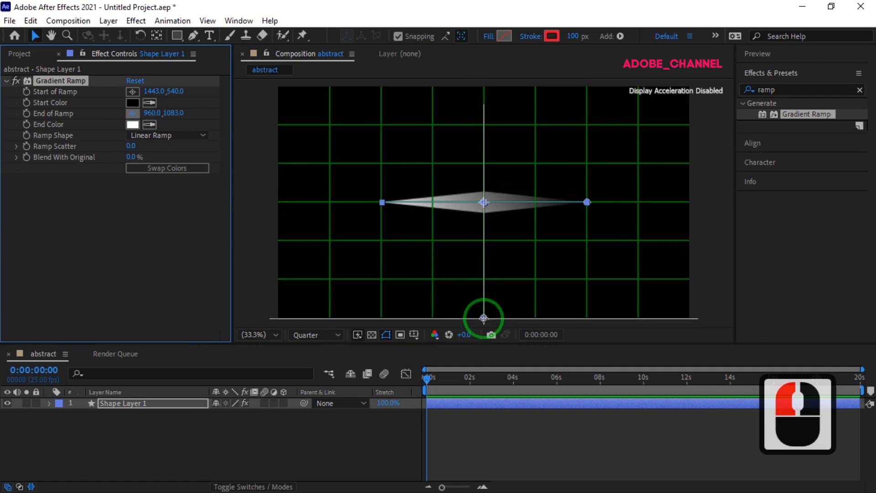
{"action": "left_click", "coordinate": [382, 202]}
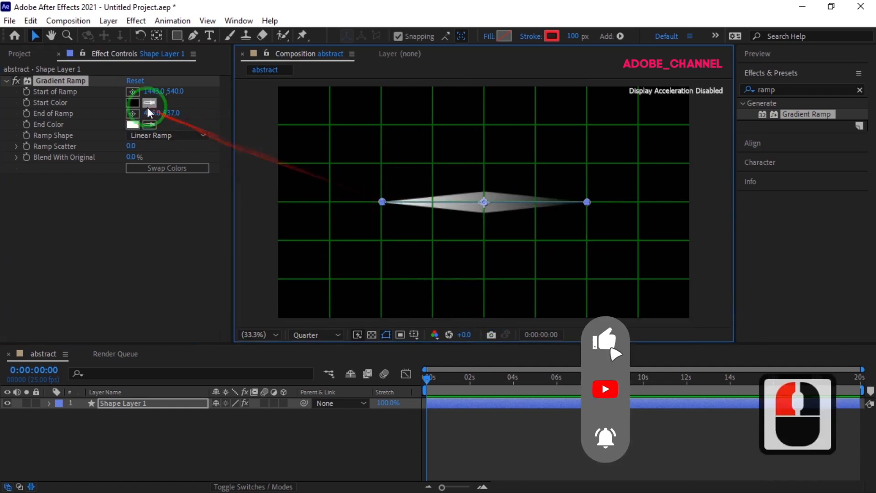
Set the Gradient Ramp's Start Color to red FF001E.
{"action": "left_click", "coordinate": [132, 103]}
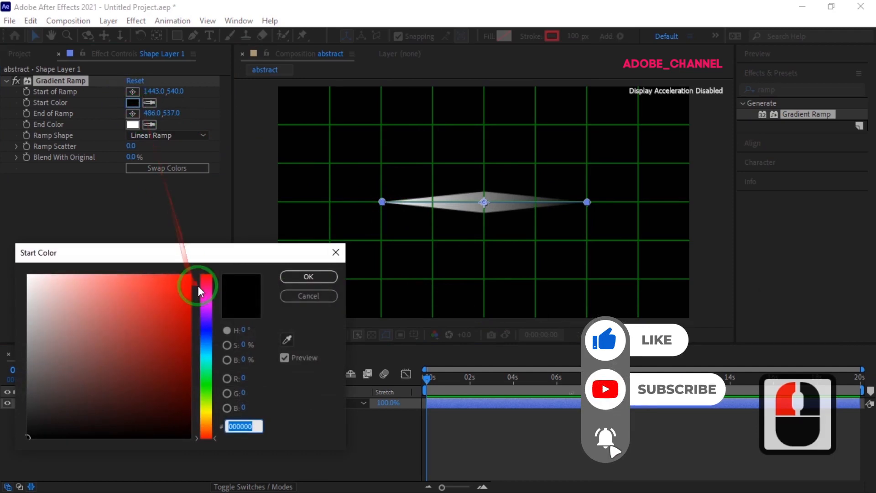
{"action": "type", "text": "FF00"}
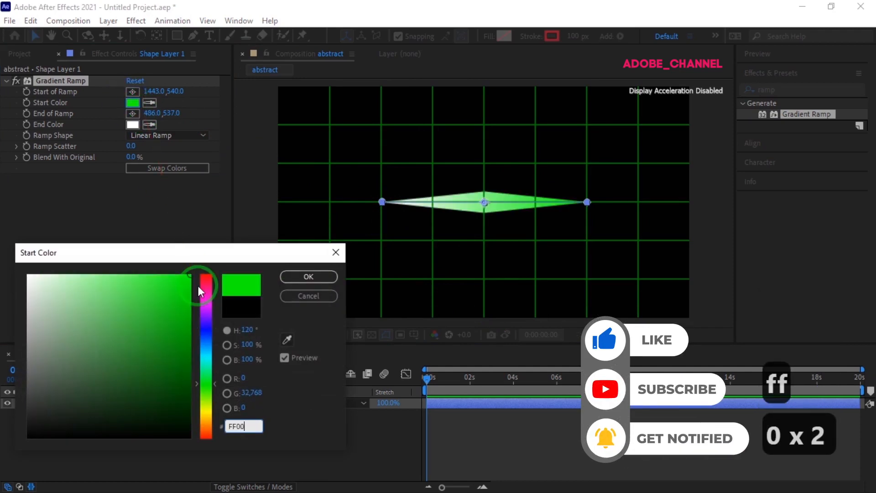
{"action": "type", "text": "10"}
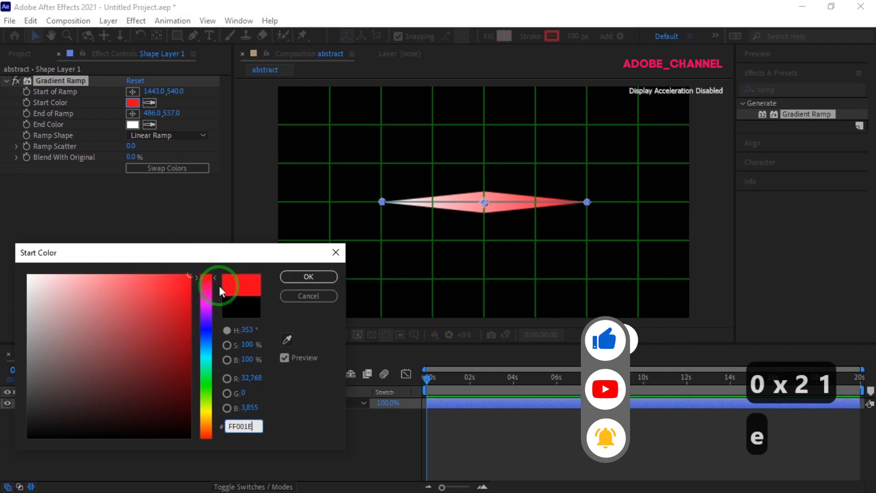
{"action": "left_click", "coordinate": [309, 277]}
Set the Gradient Ramp's End Color to blue 0000FF.
{"action": "left_click", "coordinate": [132, 125]}
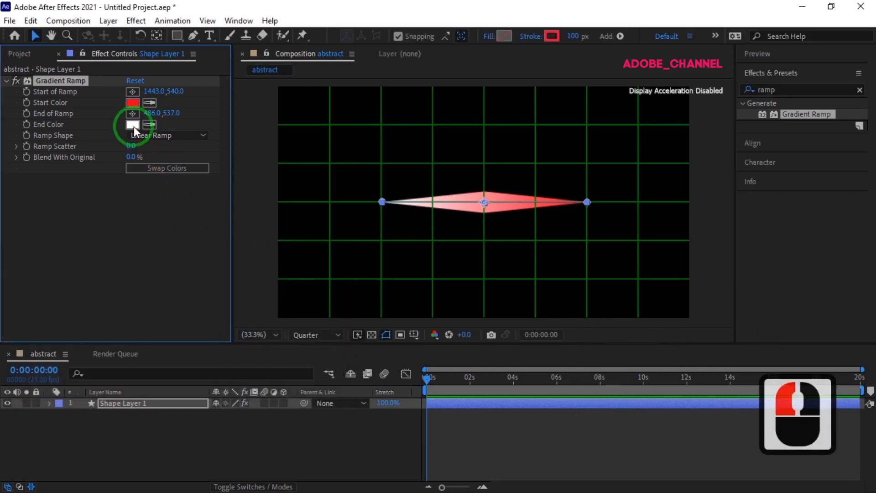
{"action": "left_click", "coordinate": [133, 127]}
{"action": "type", "text": "00"}
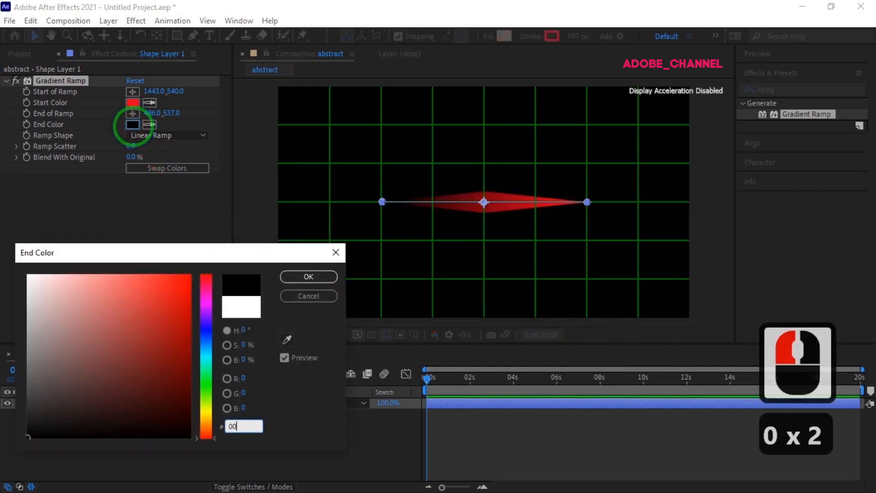
{"action": "type", "text": "00ff"}
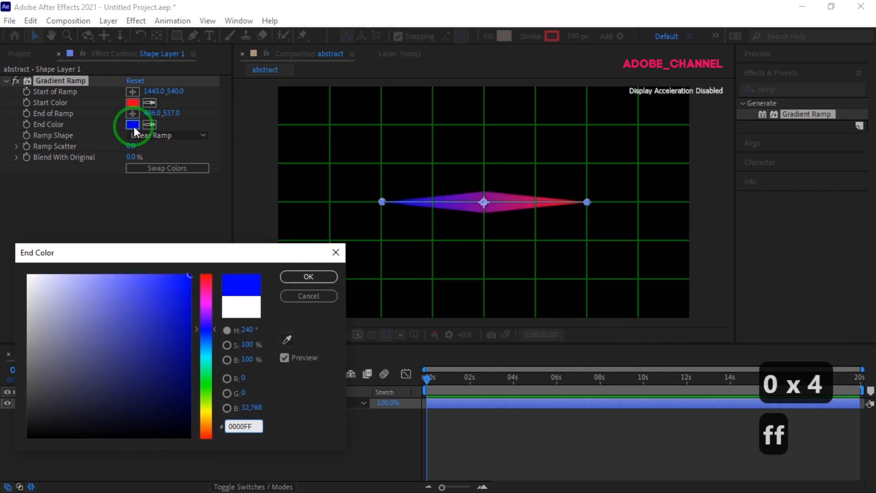
{"action": "left_click", "coordinate": [320, 277]}
{"action": "left_click", "coordinate": [220, 354]}
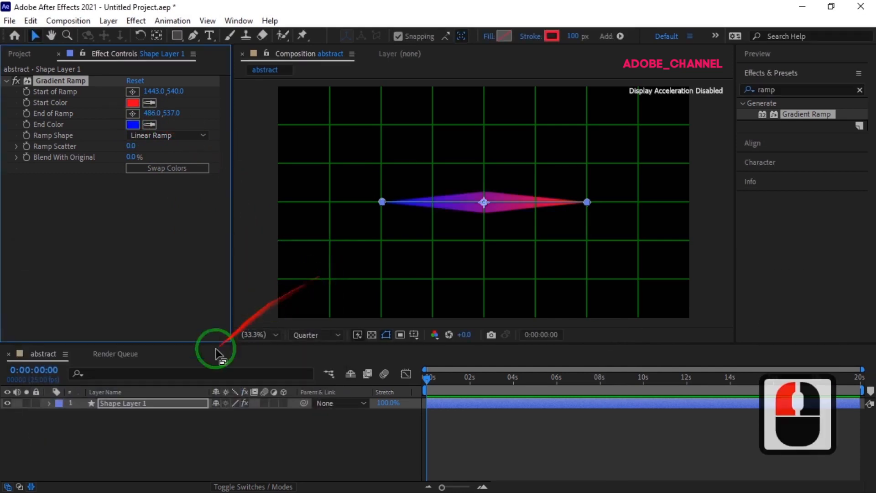
Add a Bevel and Emboss layer style to the shape layer and expand its settings.
{"action": "right_click", "coordinate": [169, 401]}
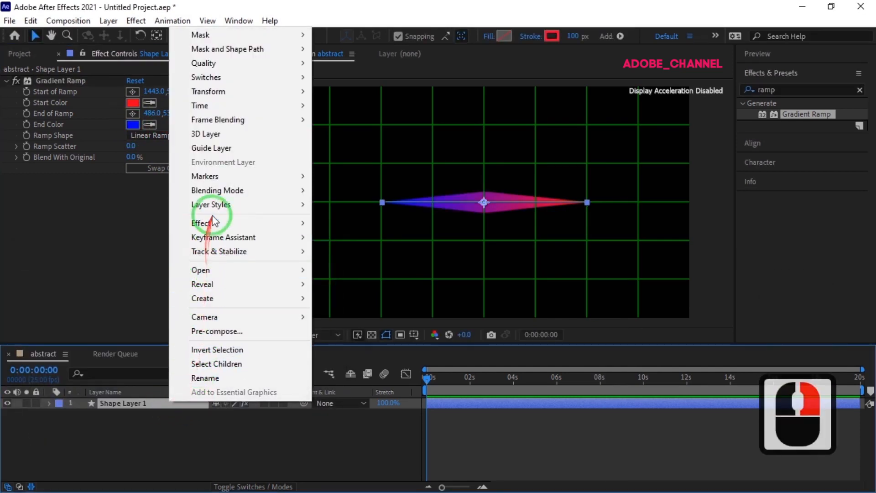
{"action": "mouse_move", "coordinate": [293, 203]}
{"action": "left_click", "coordinate": [357, 308]}
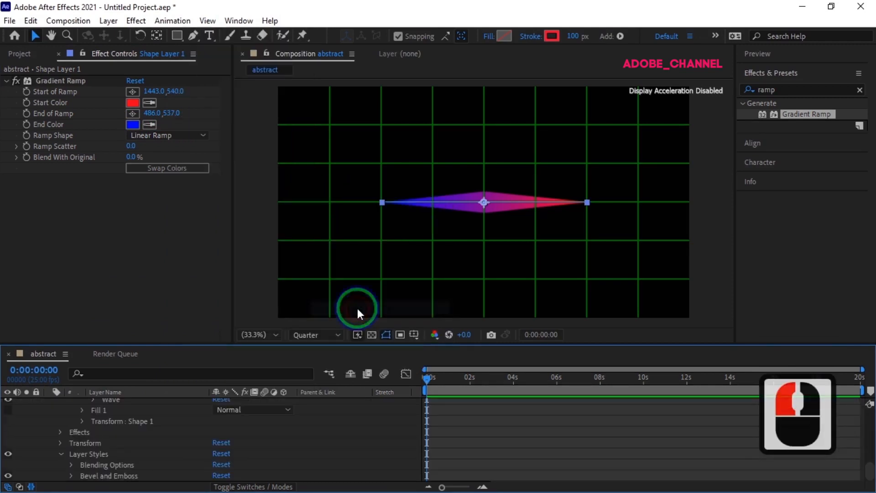
{"action": "left_click", "coordinate": [71, 475]}
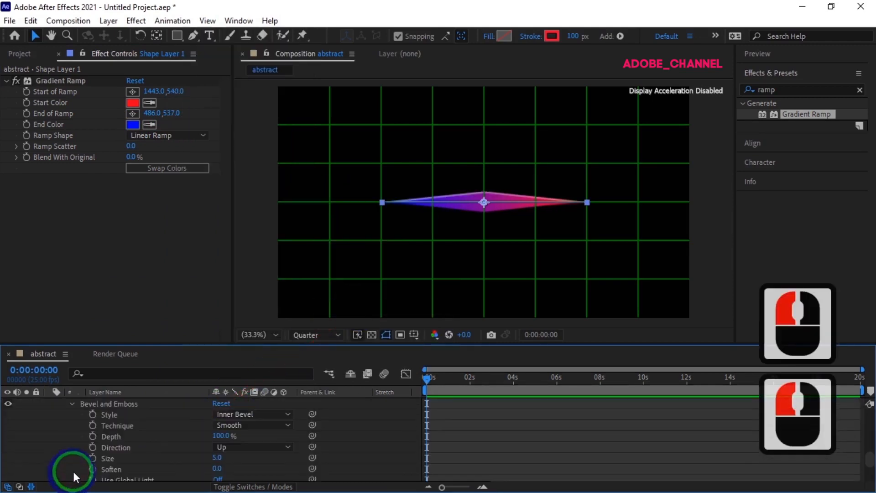
Set the Bevel and Emboss Size to 50 and Soften to 16.
{"action": "left_click", "coordinate": [218, 458]}
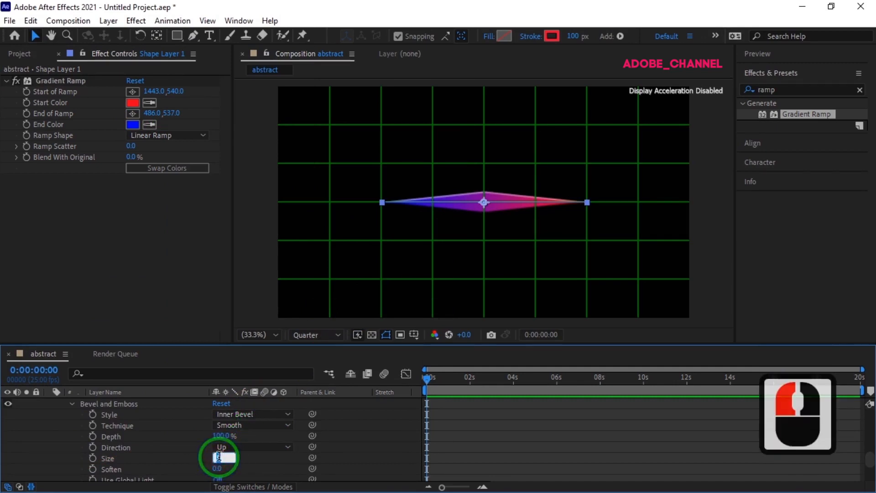
{"action": "type", "text": "50"}
{"action": "key", "text": "Return"}
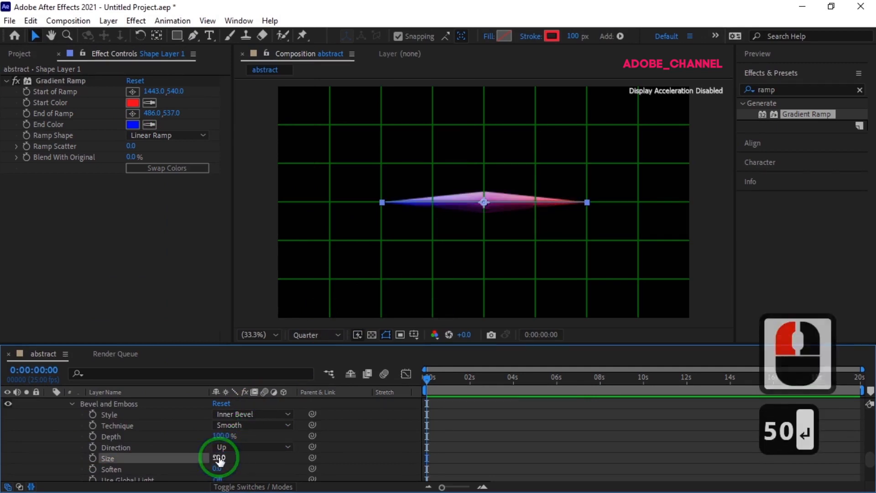
{"action": "left_click", "coordinate": [223, 468]}
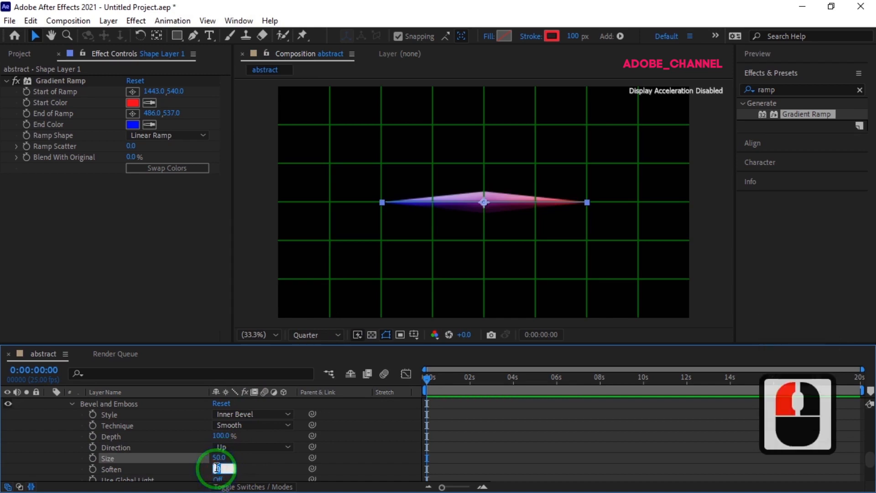
{"action": "type", "text": "16"}
{"action": "key", "text": "Return"}
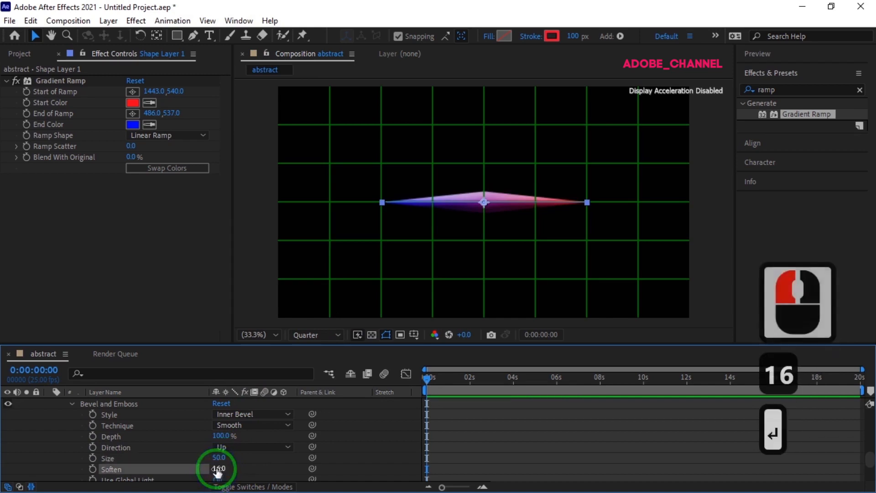
Set the Bevel and Emboss Highlight Color to 605DFB.
{"action": "scroll", "coordinate": [229, 453], "scroll_direction": "down", "scroll_amount": 3}
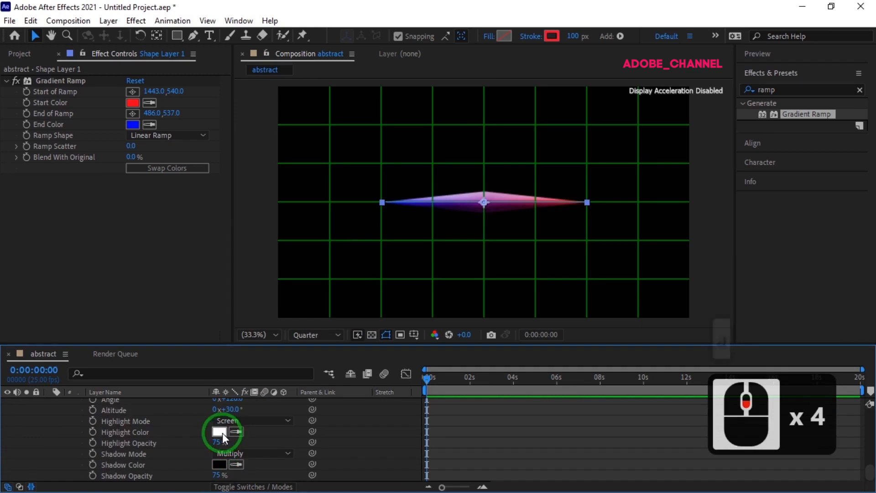
{"action": "left_click", "coordinate": [223, 432]}
{"action": "type", "text": "60"}
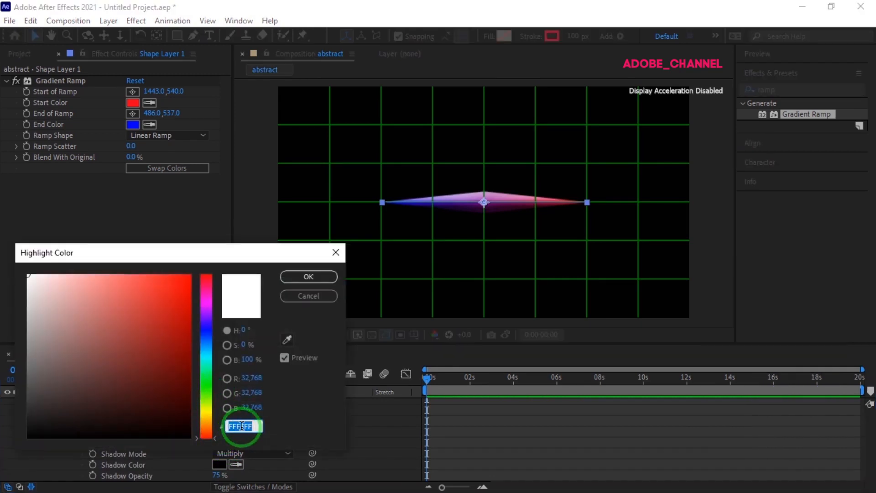
{"action": "type", "text": "5"}
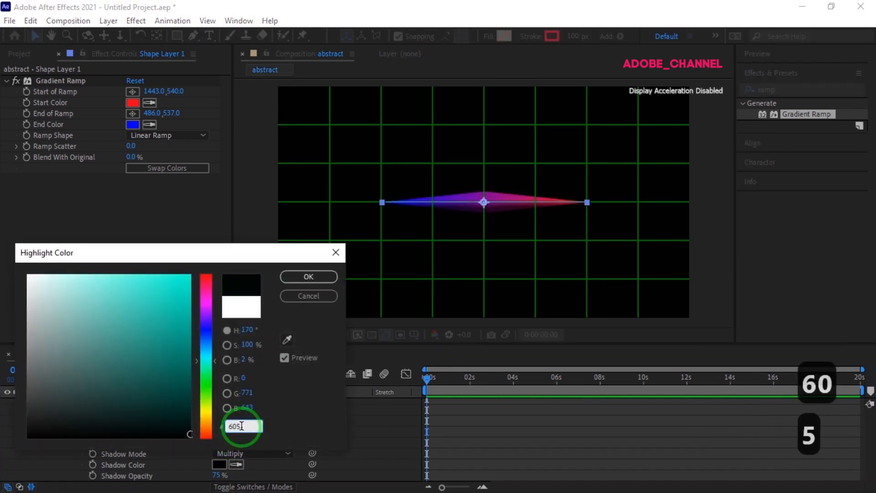
{"action": "type", "text": "dfb"}
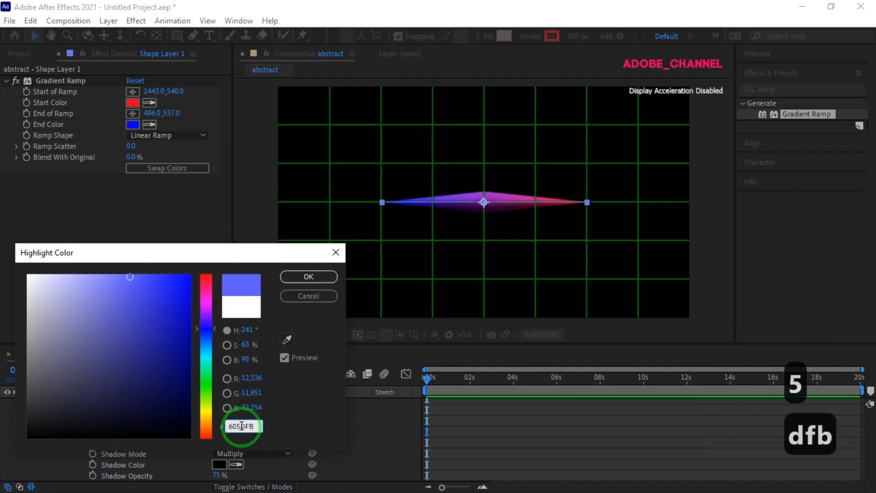
{"action": "left_click", "coordinate": [308, 276]}
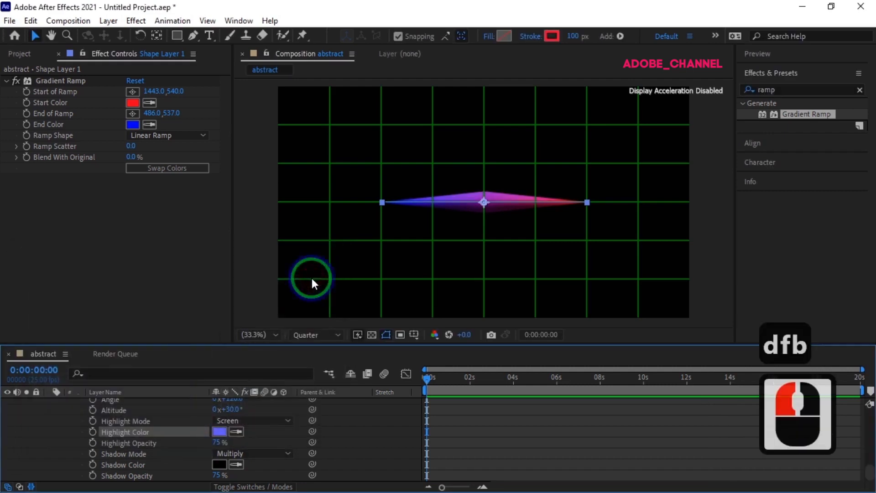
Set the Bevel and Emboss Shadow Color to E64C4C.
{"action": "left_click", "coordinate": [220, 464]}
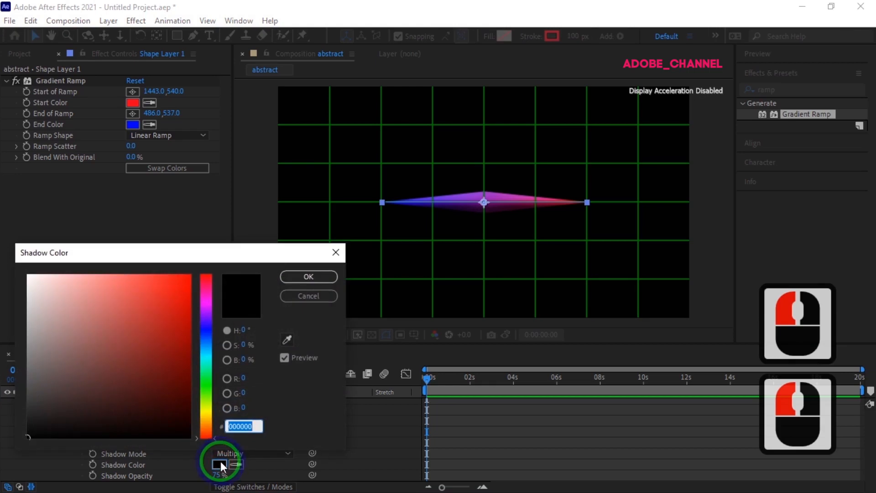
{"action": "type", "text": "E6"}
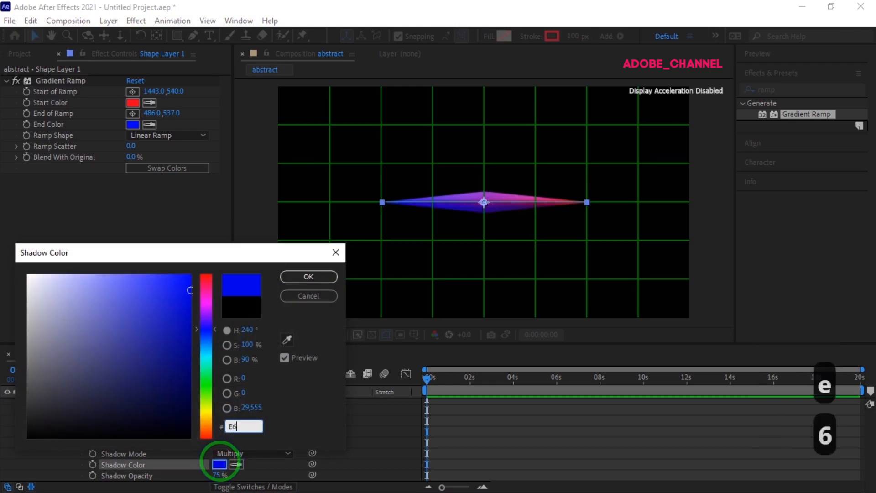
{"action": "type", "text": "4C4C"}
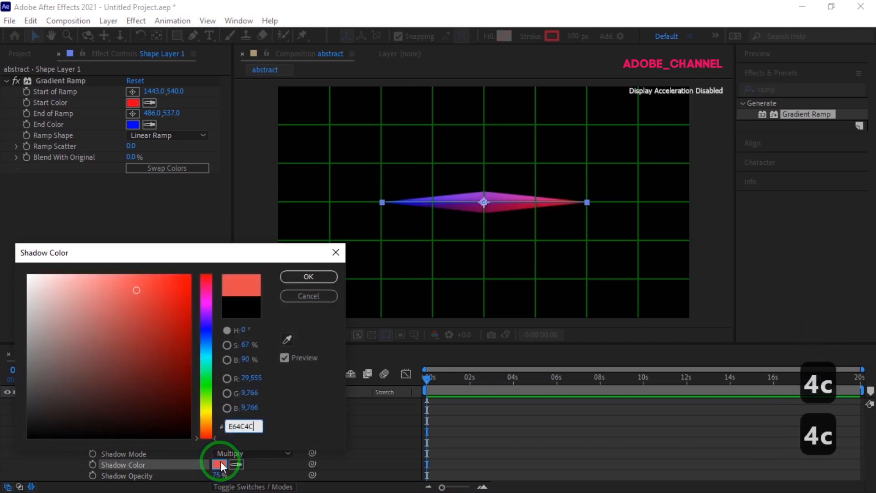
{"action": "left_click", "coordinate": [319, 279]}
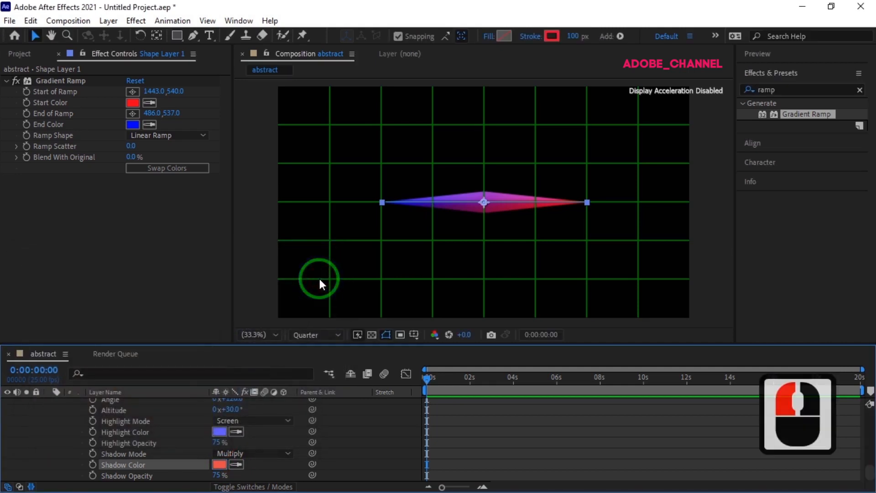
Collapse the shape layer's properties and apply the Wave Warp effect to it.
{"action": "scroll", "coordinate": [69, 411], "scroll_direction": "up", "scroll_amount": 14}
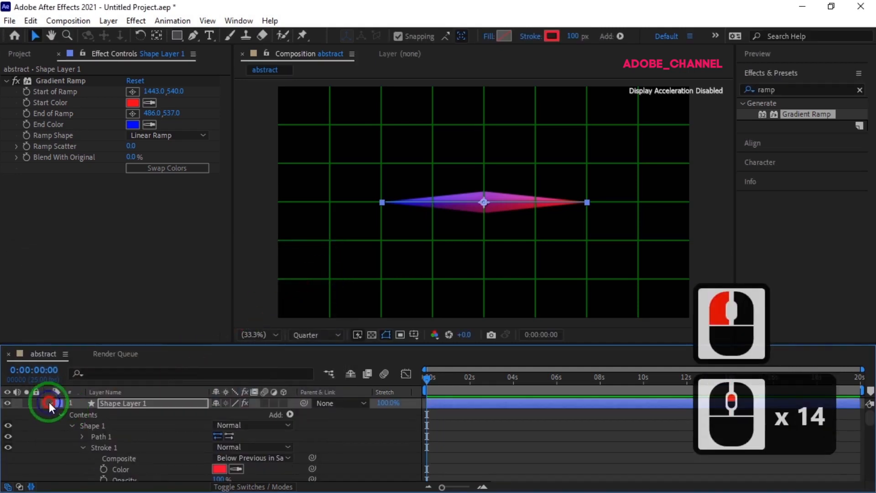
{"action": "left_click", "coordinate": [48, 403]}
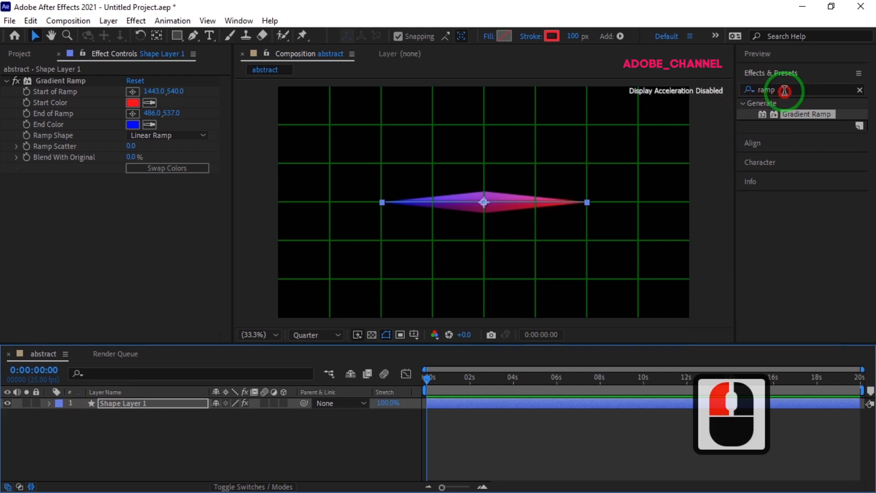
{"action": "left_click", "coordinate": [761, 91]}
{"action": "type", "text": "wa"}
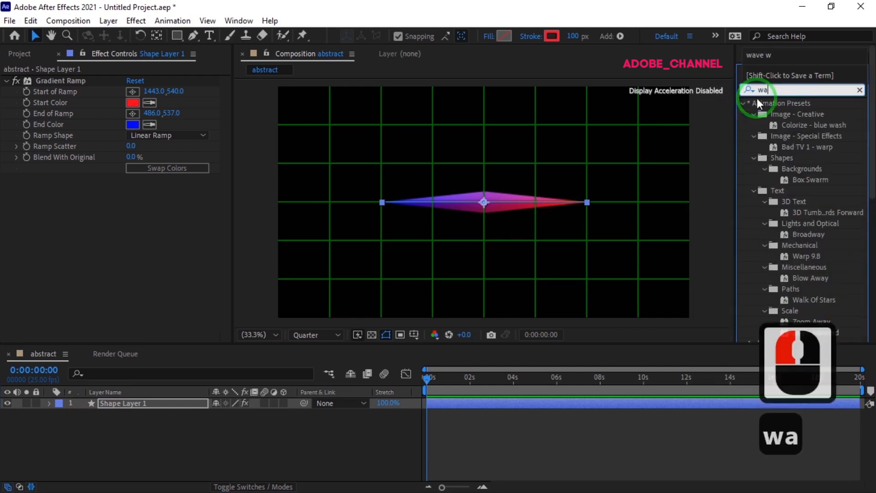
{"action": "type", "text": "ve w"}
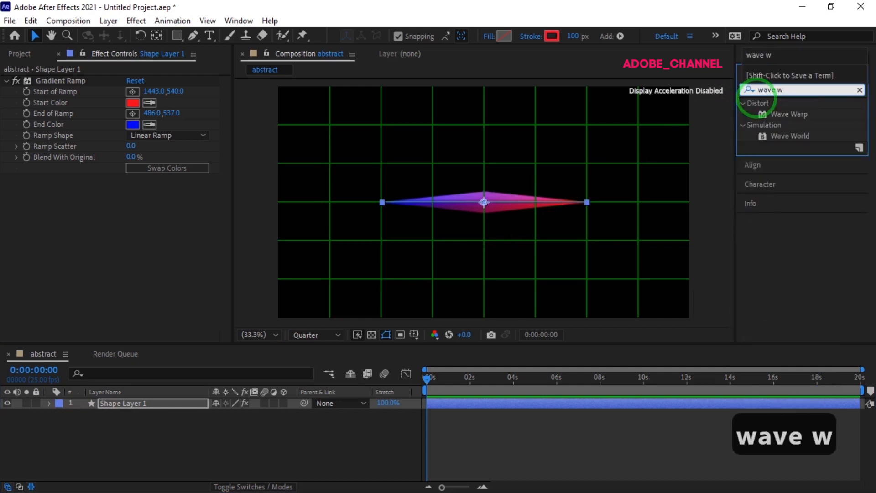
{"action": "double_click", "coordinate": [792, 111]}
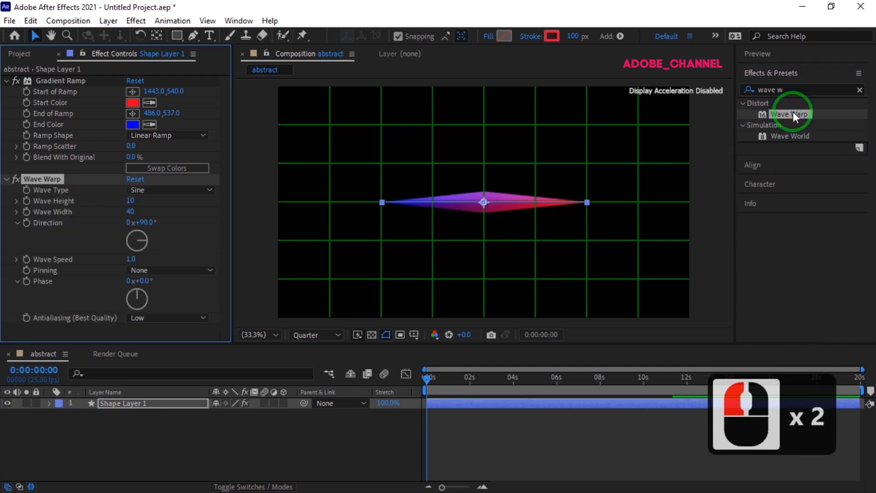
Set the Wave Warp's Wave Width to 241 and Wave Height to 70.
{"action": "left_click", "coordinate": [130, 211]}
{"action": "type", "text": "241"}
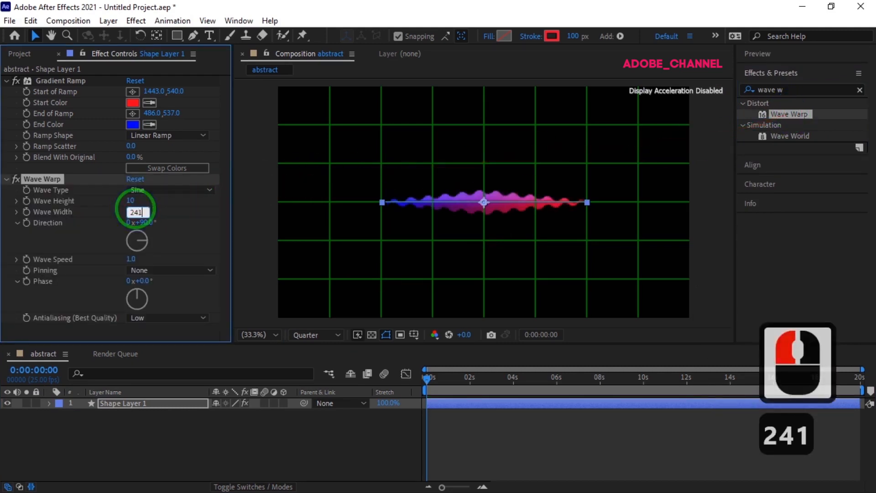
{"action": "key", "text": "Return"}
{"action": "left_click", "coordinate": [131, 202]}
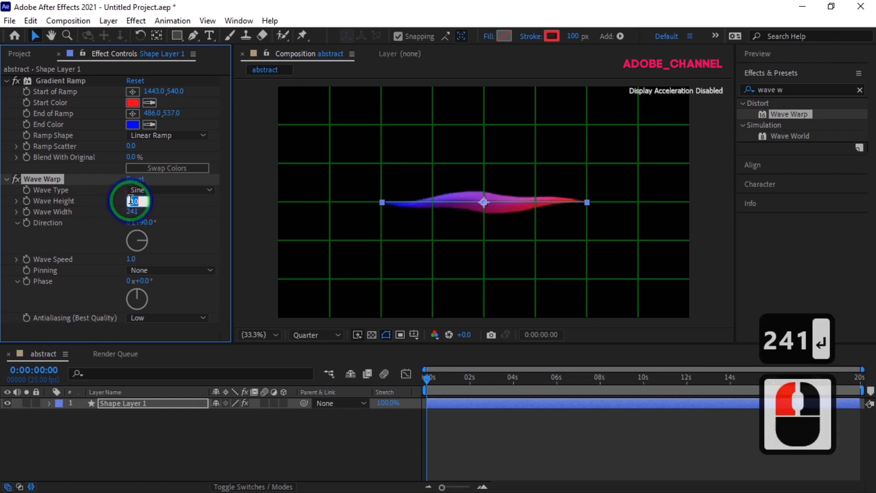
{"action": "type", "text": "70"}
{"action": "key", "text": "Return"}
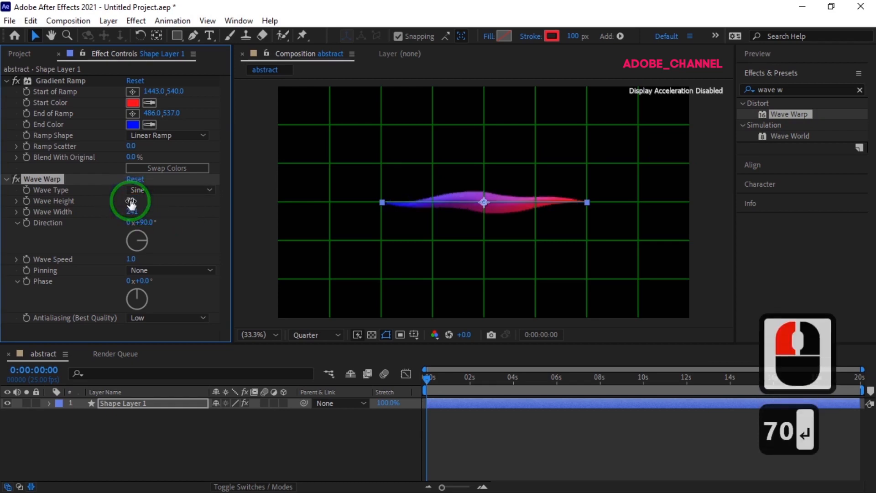
{"action": "mouse_move", "coordinate": [426, 377]}
{"action": "left_mouse_down"}
{"action": "mouse_move", "coordinate": [474, 377]}
{"action": "mouse_move", "coordinate": [398, 373]}
{"action": "left_mouse_up"}
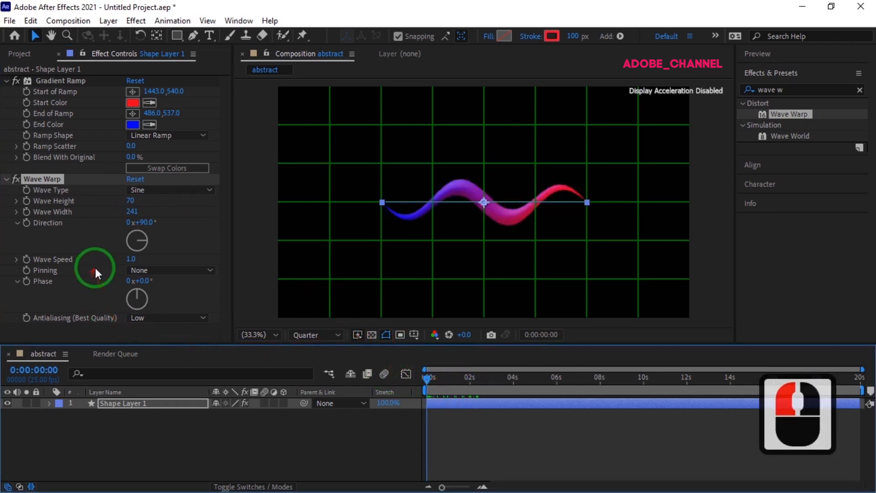
Set the Wave Warp's Wave Speed to 0.5.
{"action": "left_click", "coordinate": [132, 259]}
{"action": "type", "text": ".5"}
{"action": "key", "text": "Return"}
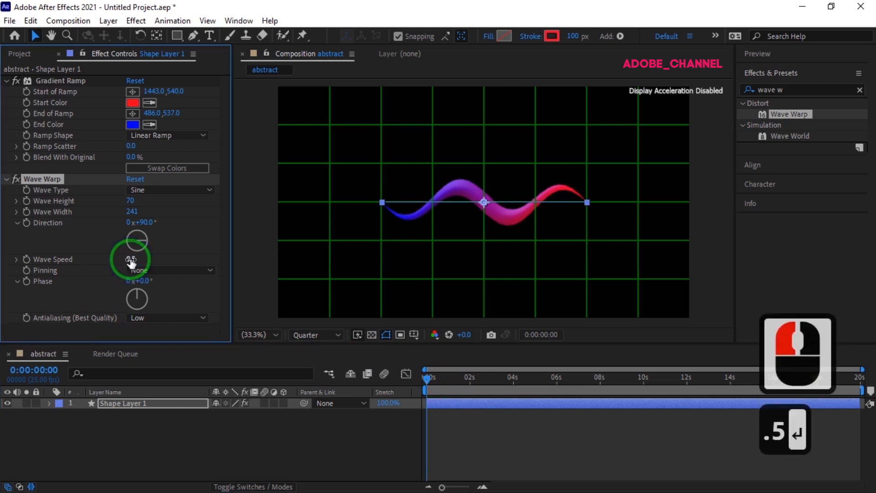
Pre-compose the shape layer into a new composition named ribbon, moving all attributes into it.
{"action": "left_click", "coordinate": [145, 400]}
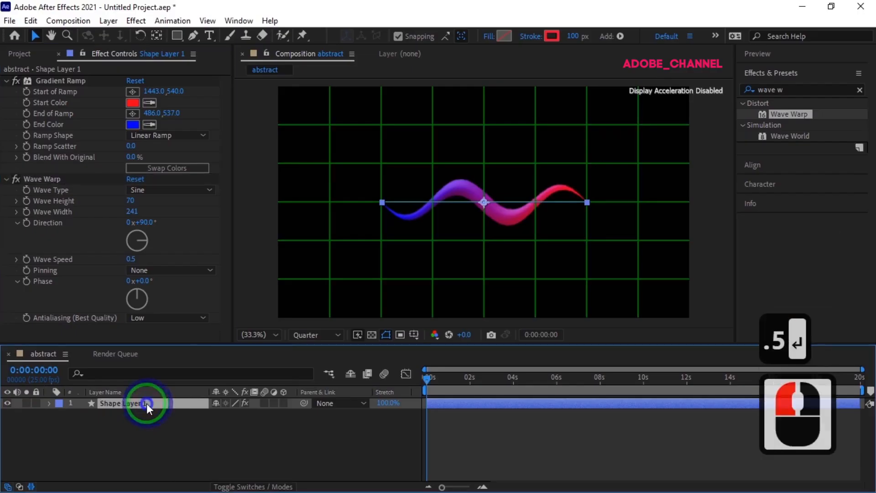
{"action": "right_click", "coordinate": [147, 403]}
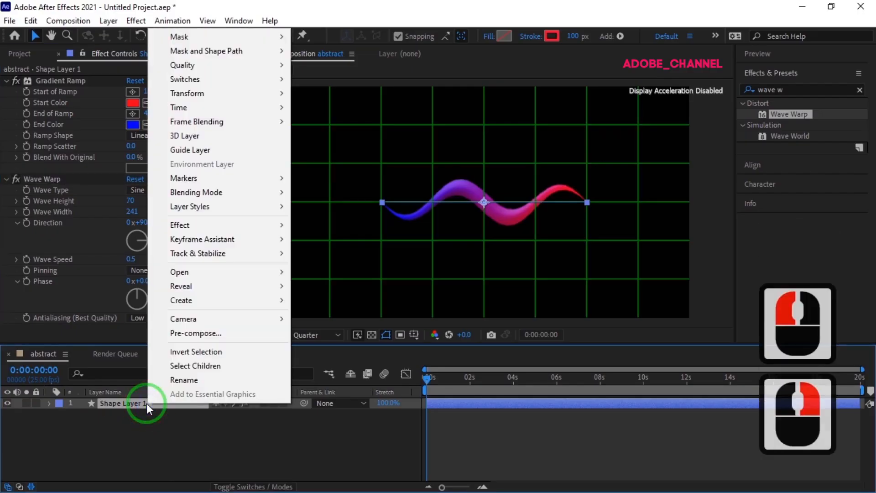
{"action": "left_click", "coordinate": [196, 333]}
{"action": "type", "text": "r"}
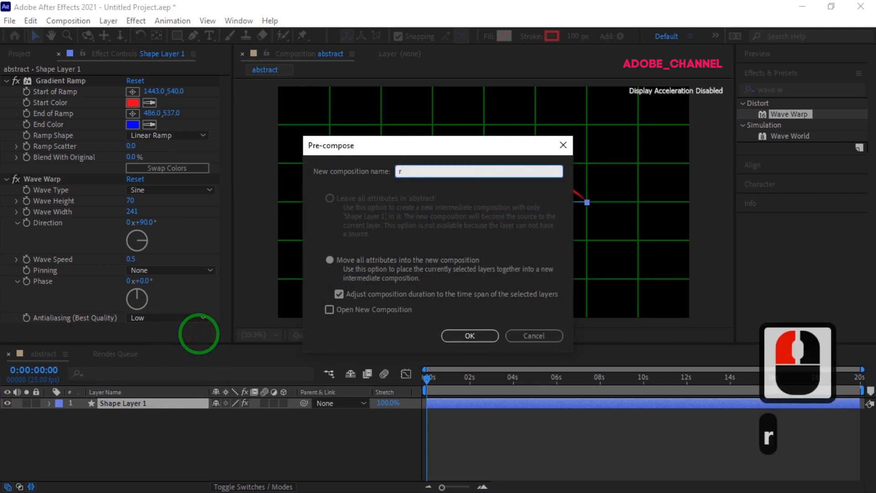
{"action": "type", "text": "ibbon"}
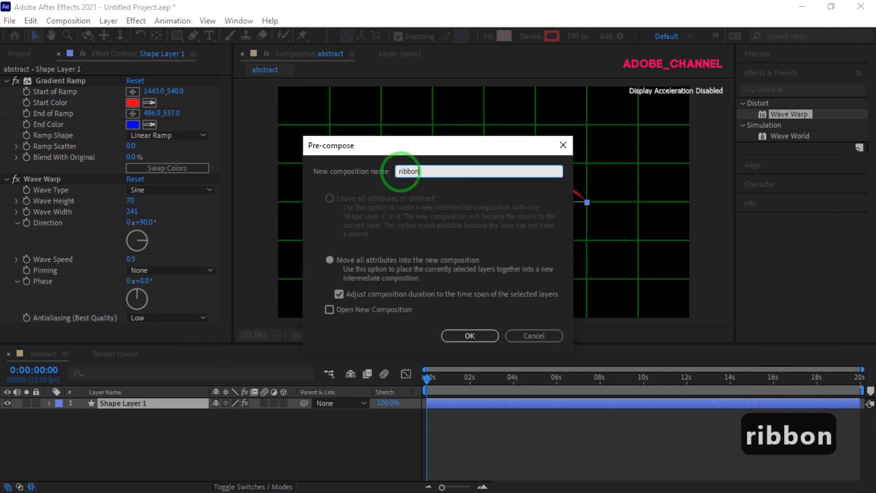
{"action": "key", "text": "Return"}
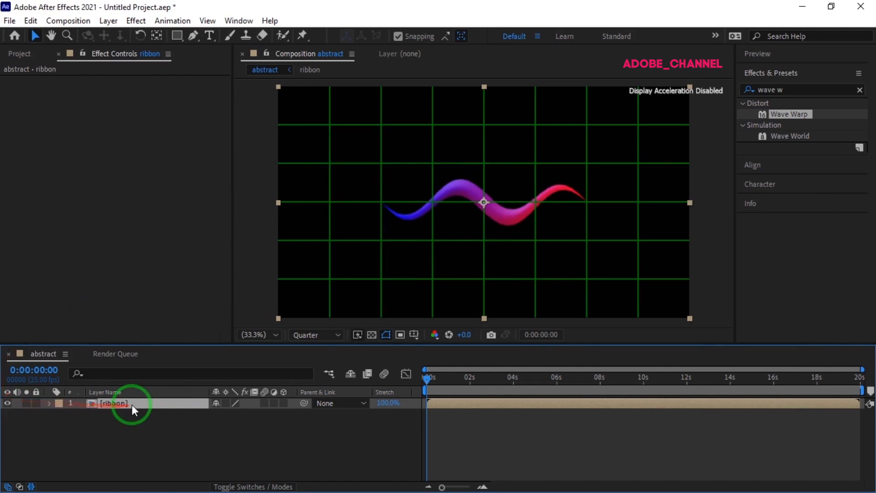
Duplicate the ribbon layer and flip the copy vertically by unlinking its Scale and setting it to 100, -100%.
{"action": "key", "text": "ctrl+d"}
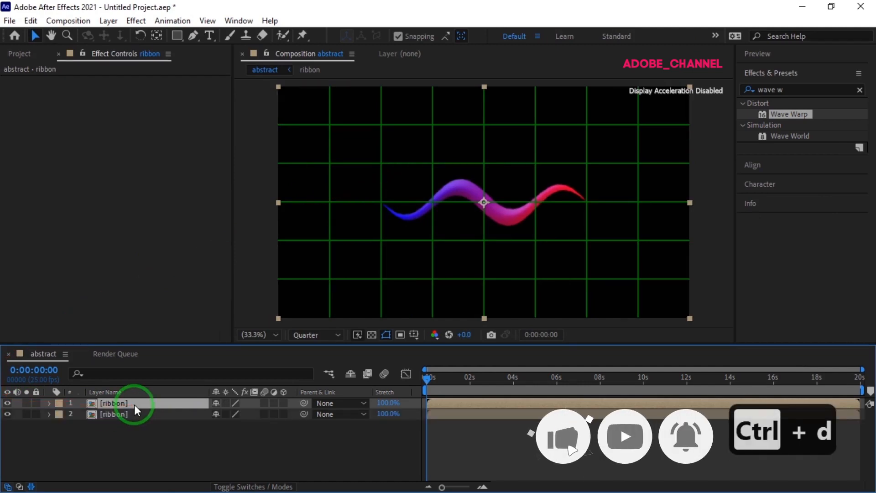
{"action": "key", "text": "s"}
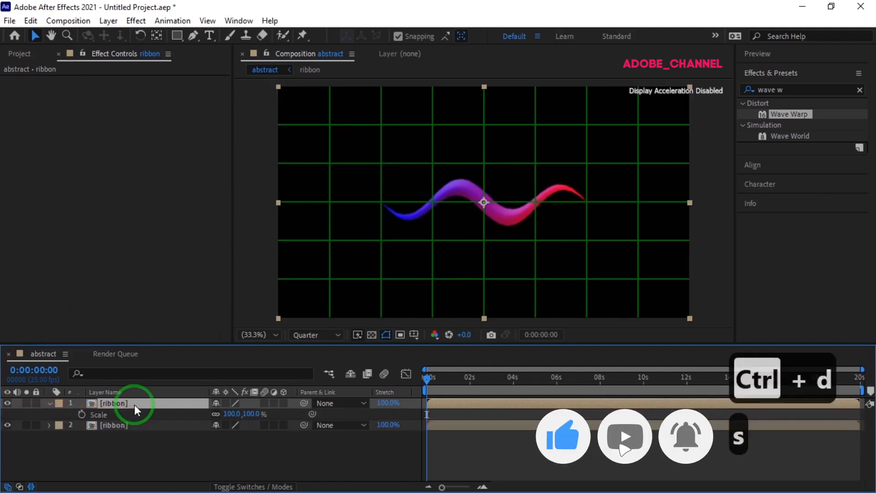
{"action": "left_click", "coordinate": [216, 412]}
{"action": "left_click", "coordinate": [249, 413]}
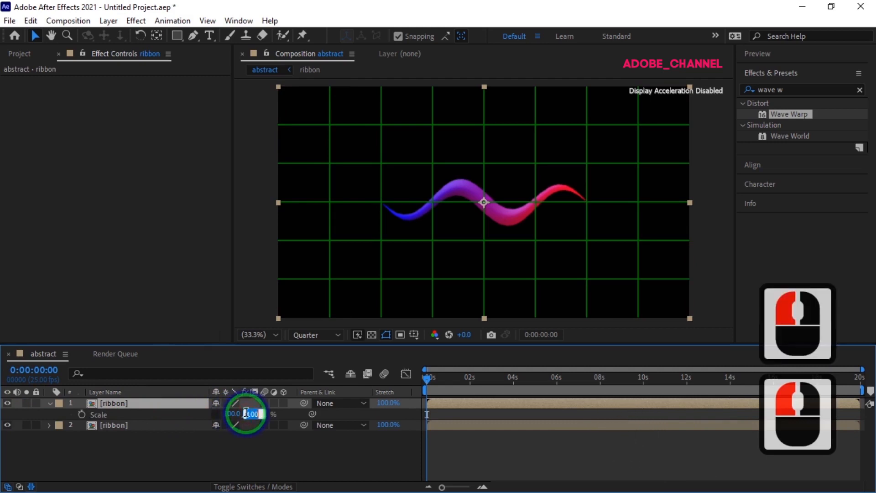
{"action": "type", "text": "-100"}
{"action": "key", "text": "Return"}
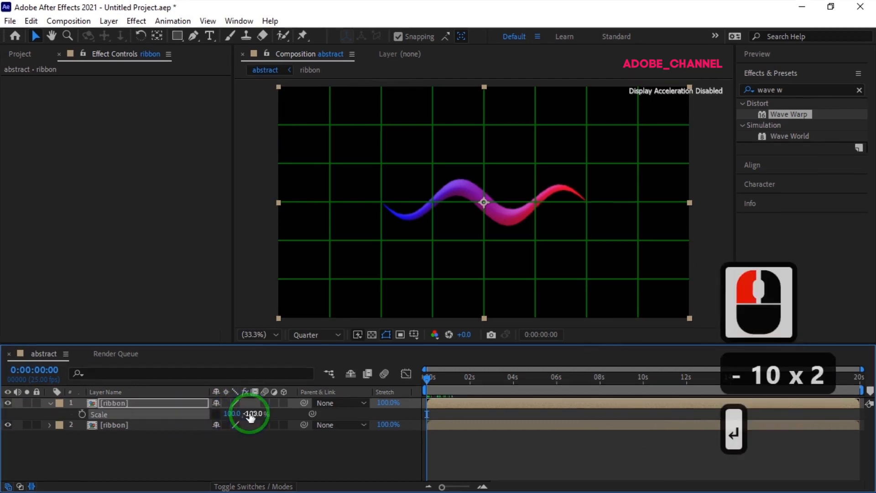
{"action": "left_click_drag", "start_coordinate": [426, 379], "coordinate": [388, 379]}
{"action": "left_click", "coordinate": [386, 376]}
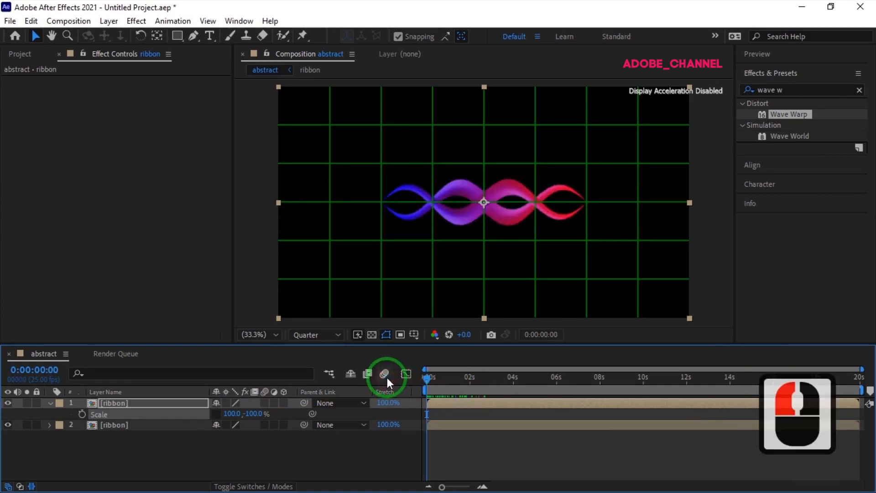
Set the Position of the upper ribbon layer to 887, 527.
{"action": "left_click", "coordinate": [153, 401]}
{"action": "key", "text": "p"}
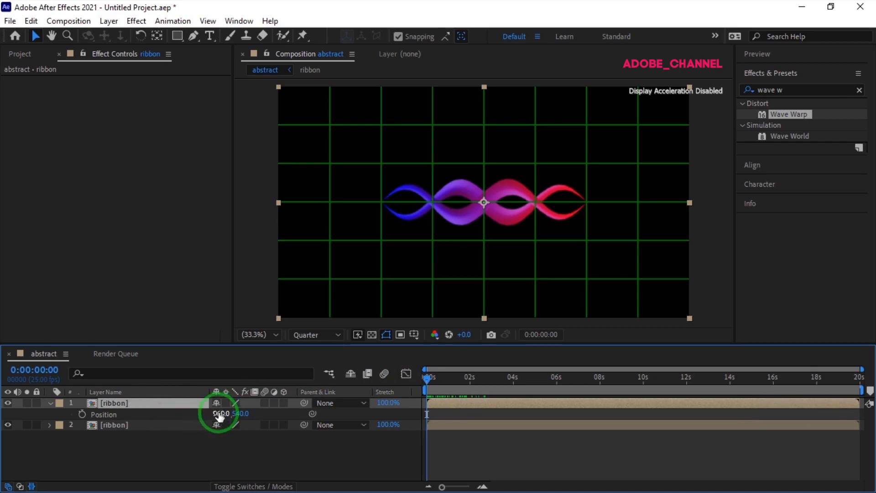
{"action": "left_click", "coordinate": [214, 413]}
{"action": "type", "text": "887"}
{"action": "key", "text": "Return"}
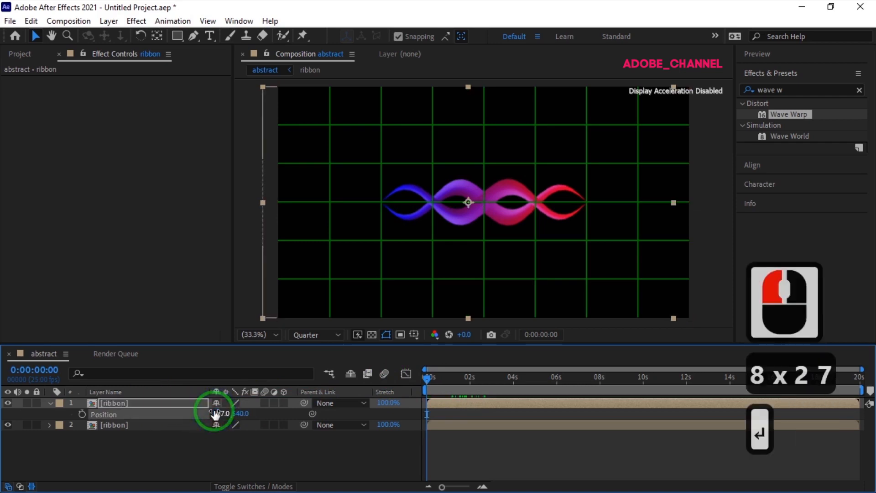
{"action": "left_click", "coordinate": [241, 413]}
{"action": "type", "text": "527"}
{"action": "key", "text": "Return"}
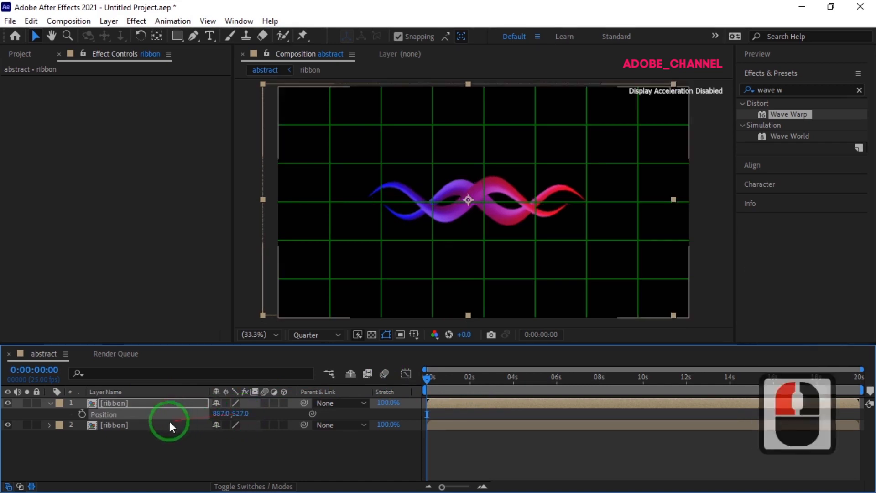
Set the Position of the lower ribbon layer to 931, 576.
{"action": "left_click", "coordinate": [163, 426]}
{"action": "key", "text": "p"}
{"action": "left_click", "coordinate": [217, 436]}
{"action": "left_click", "coordinate": [221, 436]}
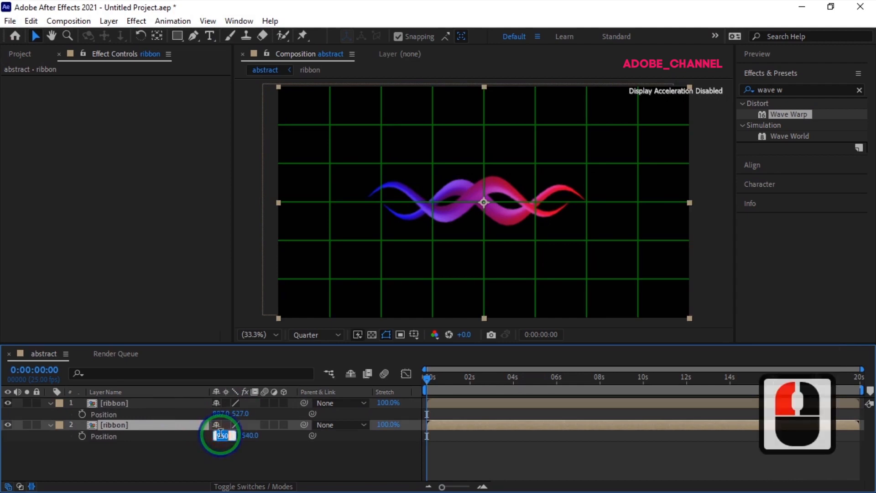
{"action": "type", "text": "931"}
{"action": "key", "text": "Return"}
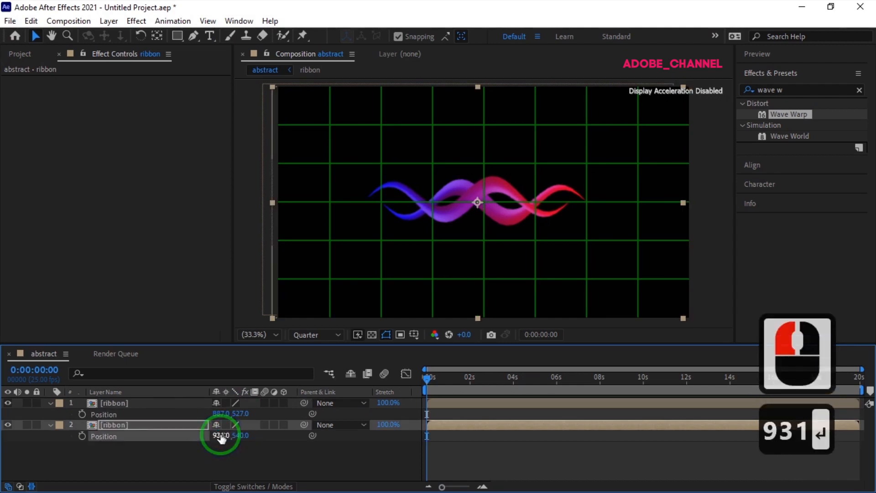
{"action": "left_click", "coordinate": [242, 434]}
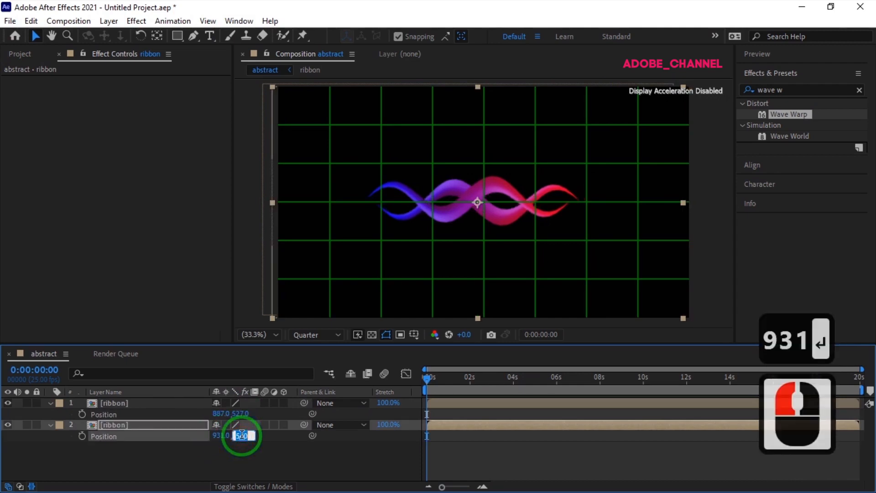
{"action": "type", "text": "576"}
{"action": "key", "text": "Return"}
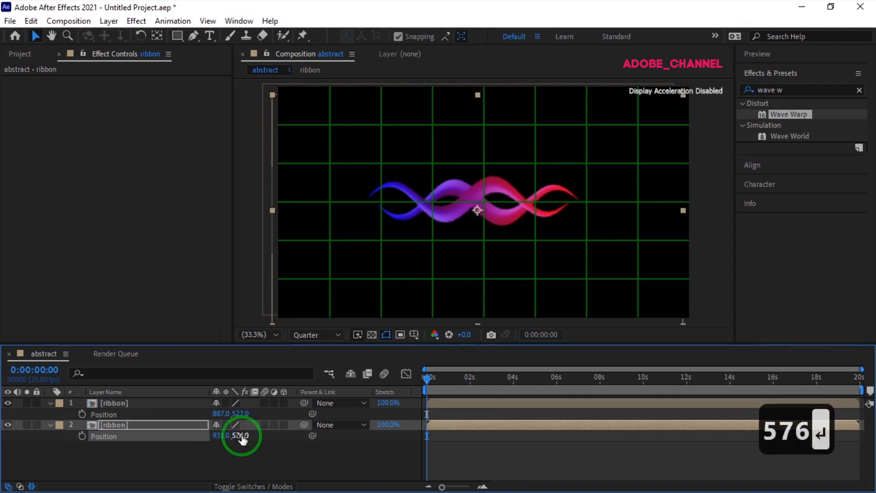
Duplicate the upper ribbon layer, set the copy's Position to 1189, 475, and collapse the layers' properties.
{"action": "left_click", "coordinate": [153, 402]}
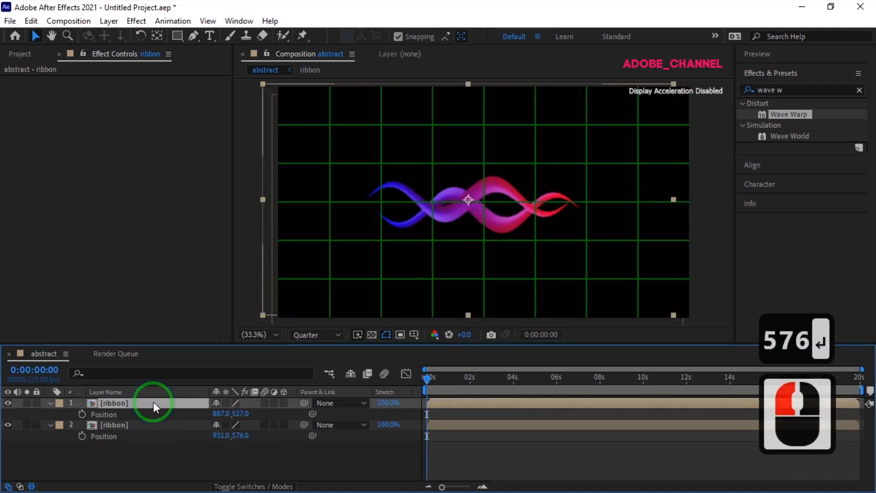
{"action": "key", "text": "ctrl+d"}
{"action": "key", "text": "p"}
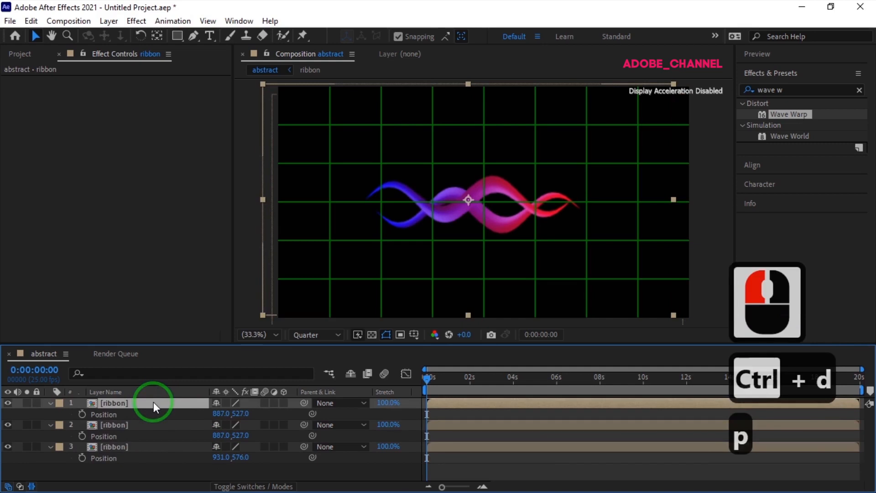
{"action": "left_click", "coordinate": [215, 413]}
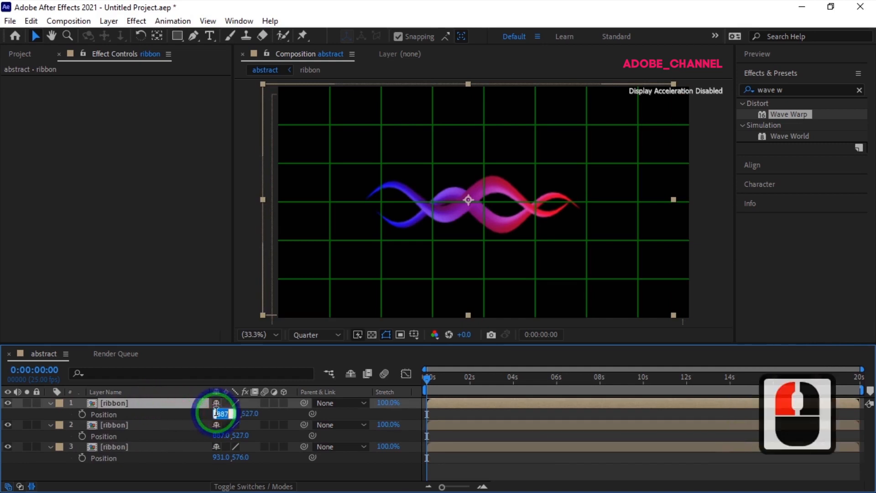
{"action": "type", "text": "1189"}
{"action": "key", "text": "Return"}
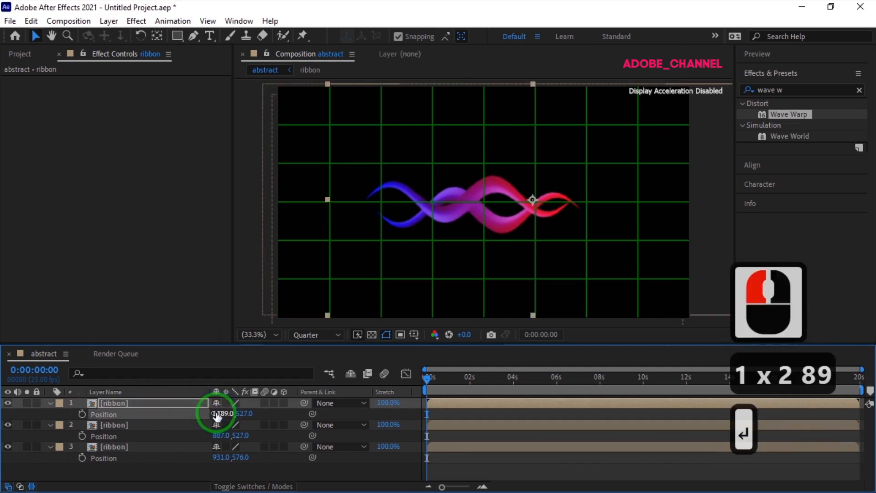
{"action": "left_click", "coordinate": [243, 413]}
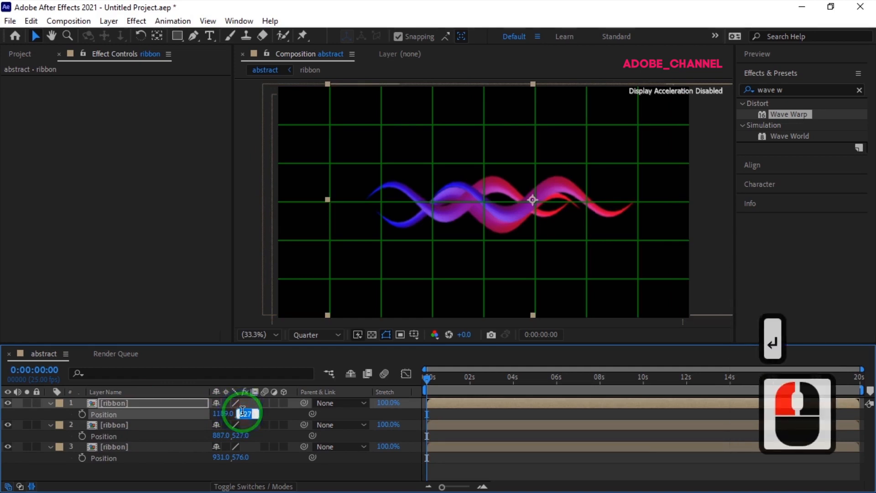
{"action": "type", "text": "475"}
{"action": "key", "text": "Return"}
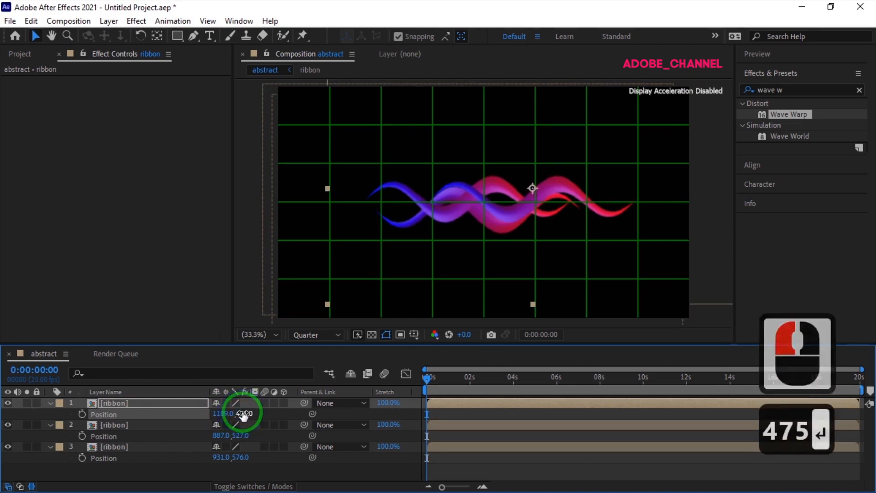
{"action": "left_click", "coordinate": [52, 403]}
{"action": "left_click", "coordinate": [51, 413]}
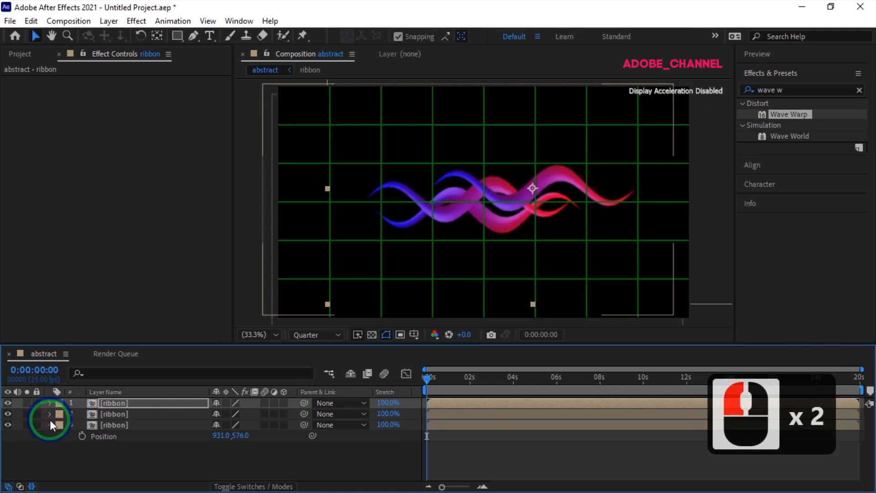
{"action": "left_click", "coordinate": [50, 424]}
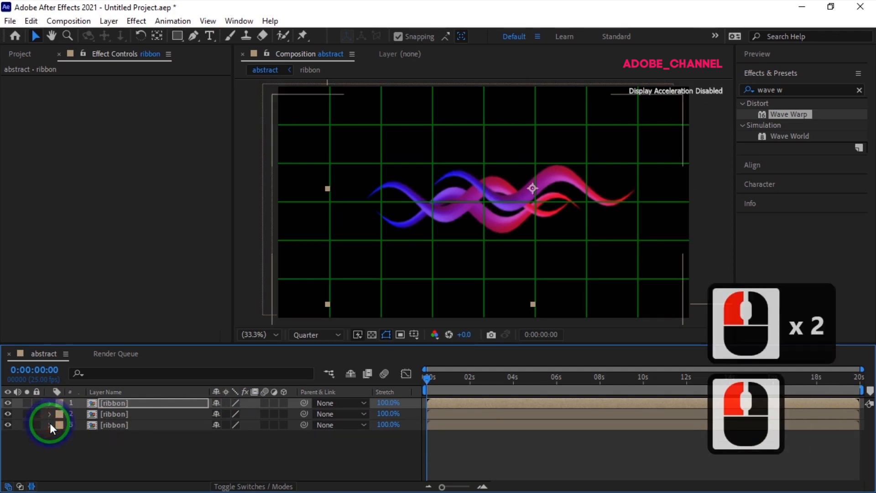
Add a null object to the abstract composition and rename it control.
{"action": "right_click", "coordinate": [144, 450]}
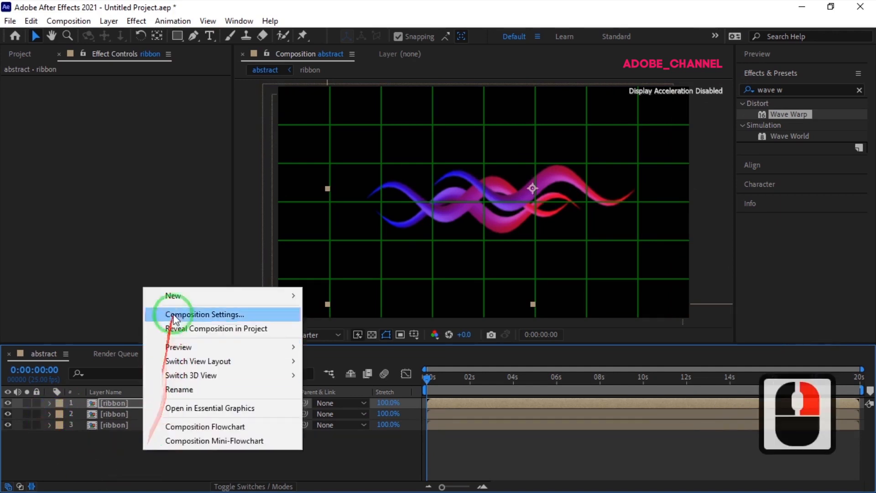
{"action": "mouse_move", "coordinate": [260, 295]}
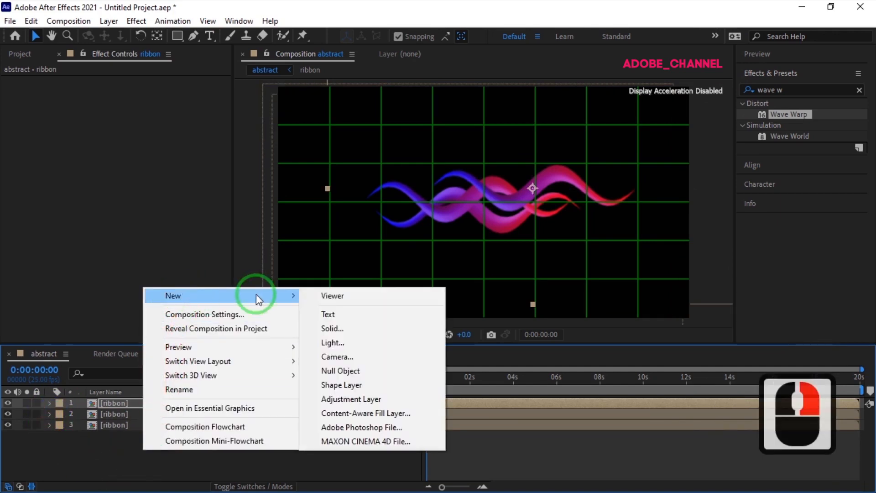
{"action": "left_click", "coordinate": [345, 373]}
{"action": "right_click", "coordinate": [147, 402]}
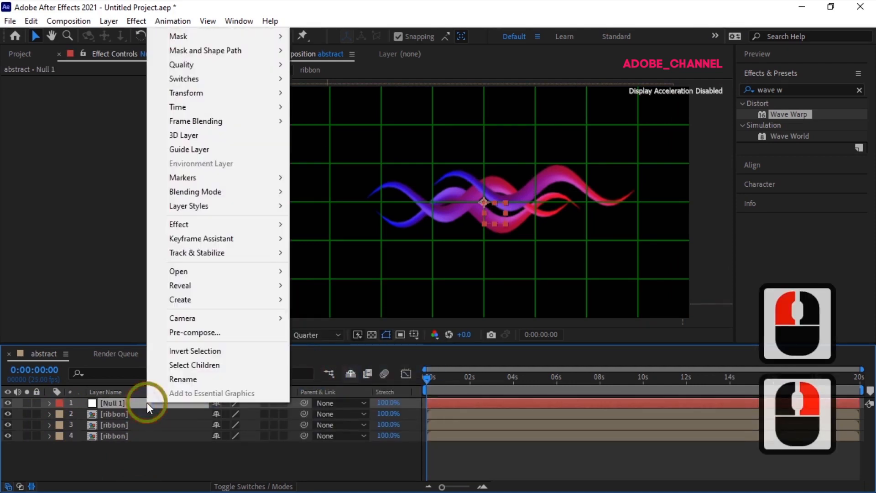
{"action": "left_click", "coordinate": [182, 380]}
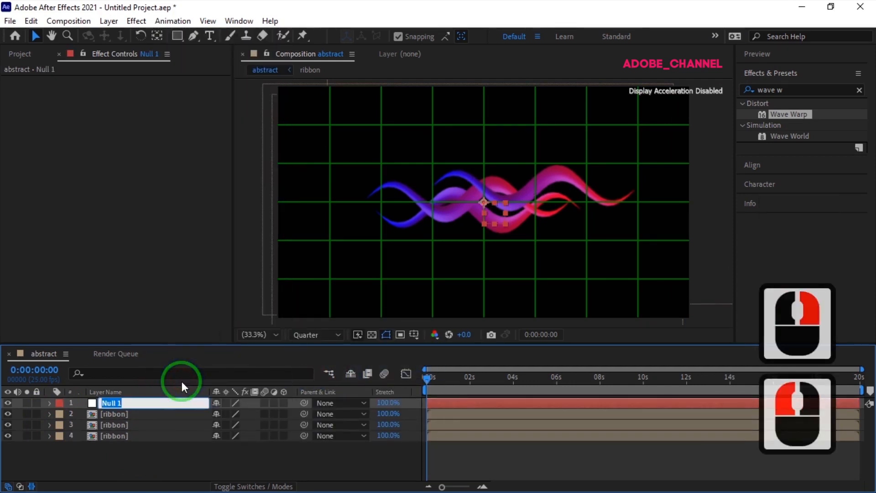
{"action": "type", "text": "contr"}
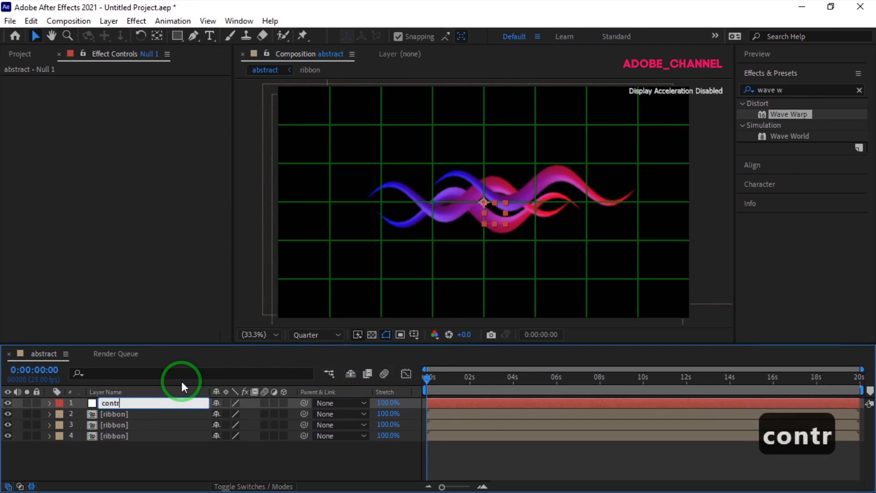
{"action": "type", "text": "ol"}
{"action": "key", "text": "Return"}
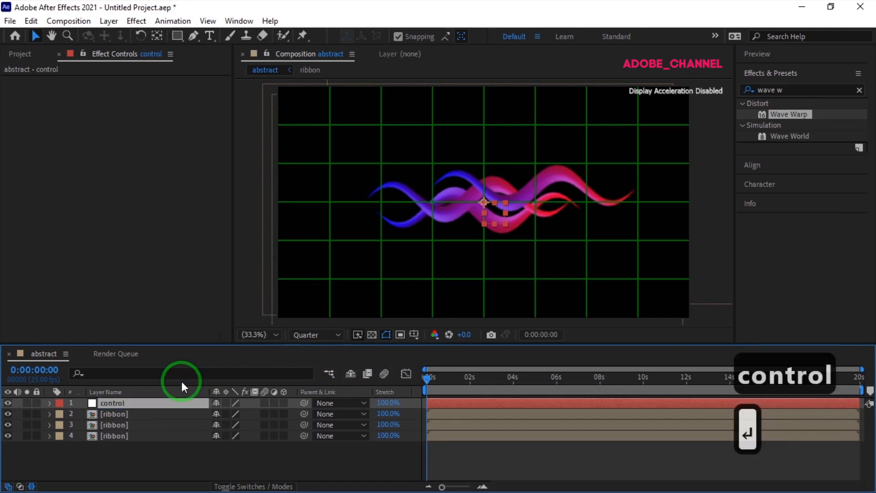
Parent the three ribbon layers to the control null and set the null's Scale to 65%.
{"action": "left_click_drag", "start_coordinate": [156, 456], "coordinate": [163, 425]}
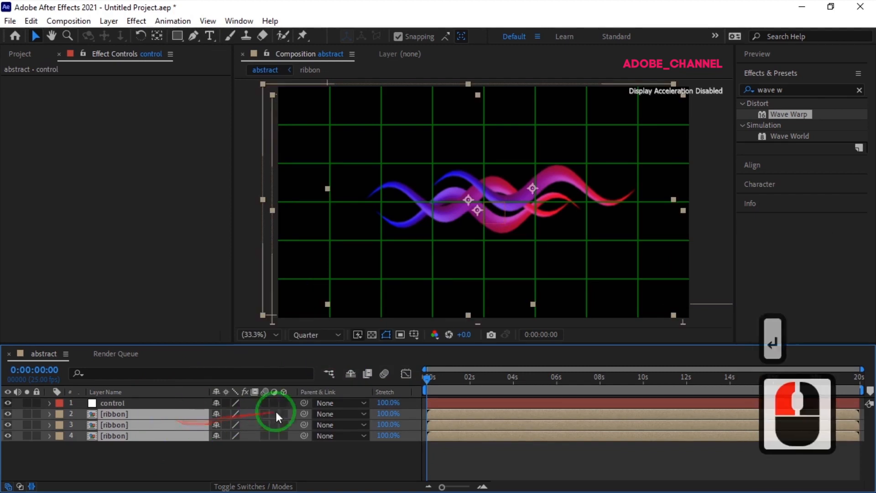
{"action": "left_click_drag", "start_coordinate": [303, 413], "coordinate": [141, 401]}
{"action": "left_click", "coordinate": [143, 402]}
{"action": "key", "text": "s"}
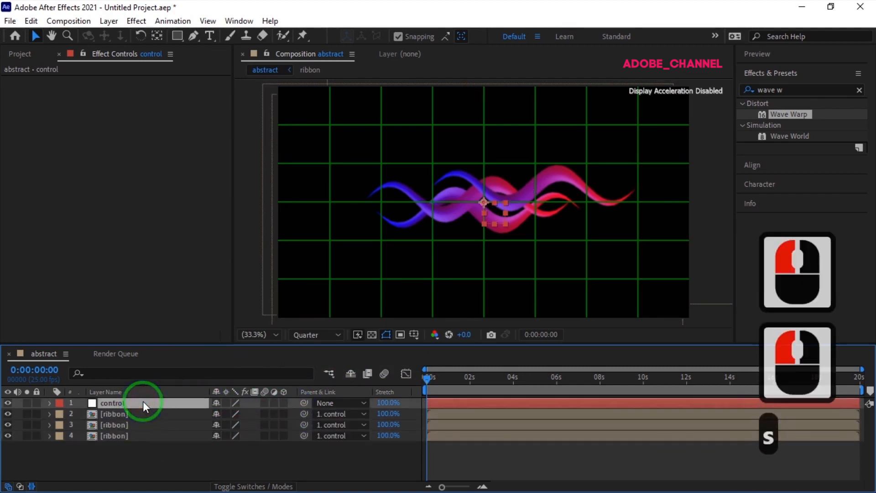
{"action": "left_click", "coordinate": [231, 414]}
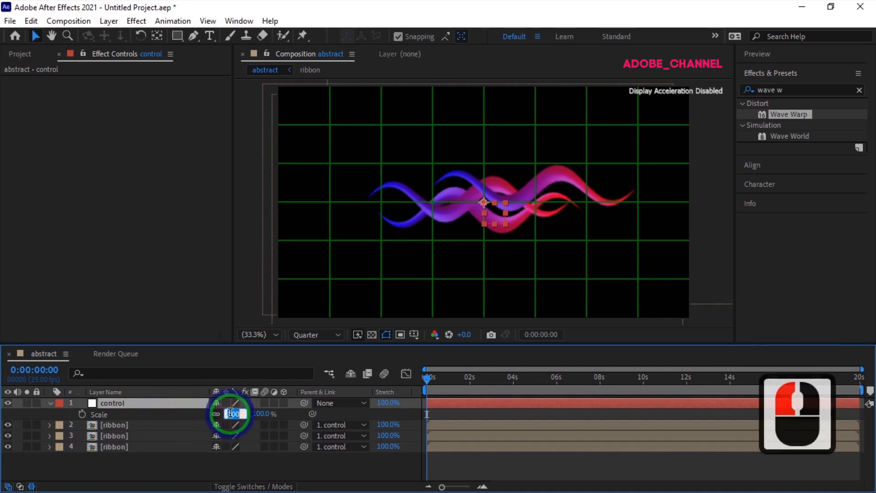
{"action": "type", "text": "65"}
{"action": "key", "text": "Return"}
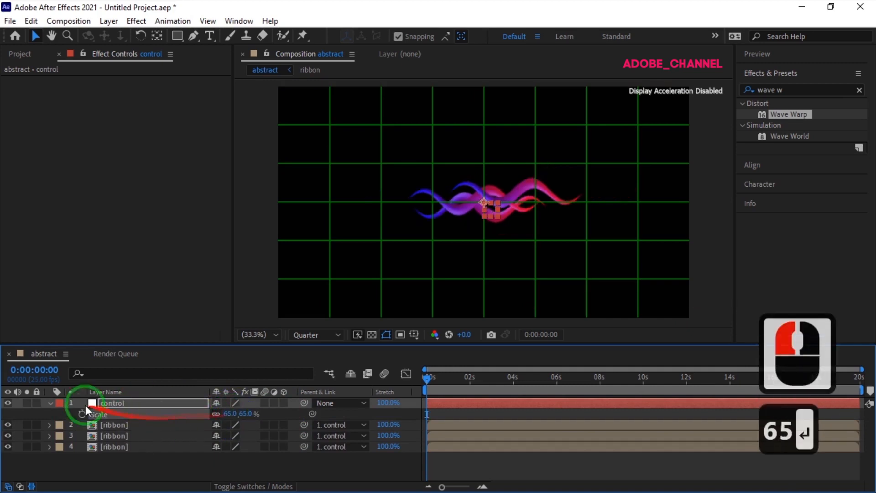
{"action": "left_click", "coordinate": [49, 403]}
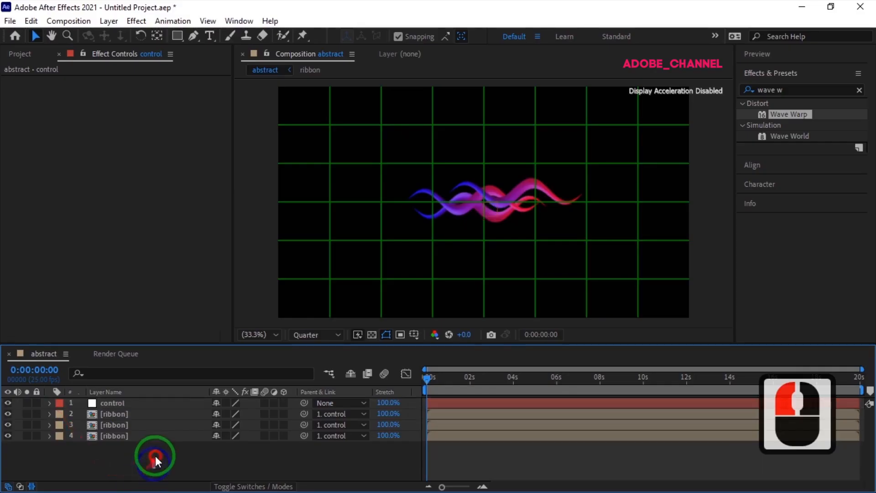
Pre-compose the control null and all three ribbon layers into a new composition named ribbon Comp.
{"action": "left_click_drag", "start_coordinate": [155, 456], "coordinate": [166, 404]}
{"action": "right_click", "coordinate": [166, 404]}
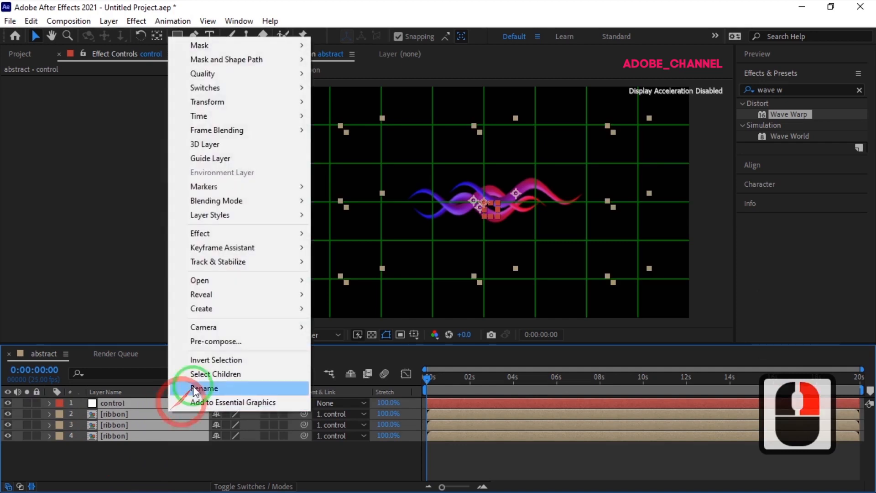
{"action": "left_click", "coordinate": [216, 341]}
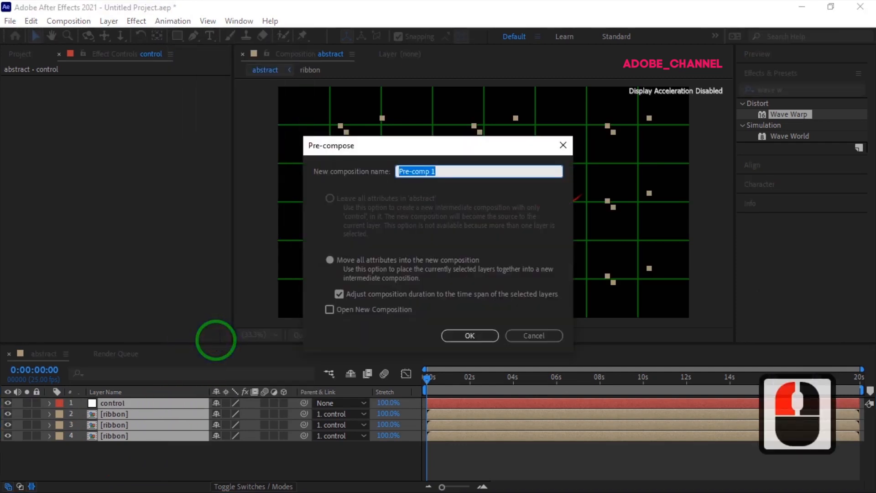
{"action": "type", "text": "ribbon "}
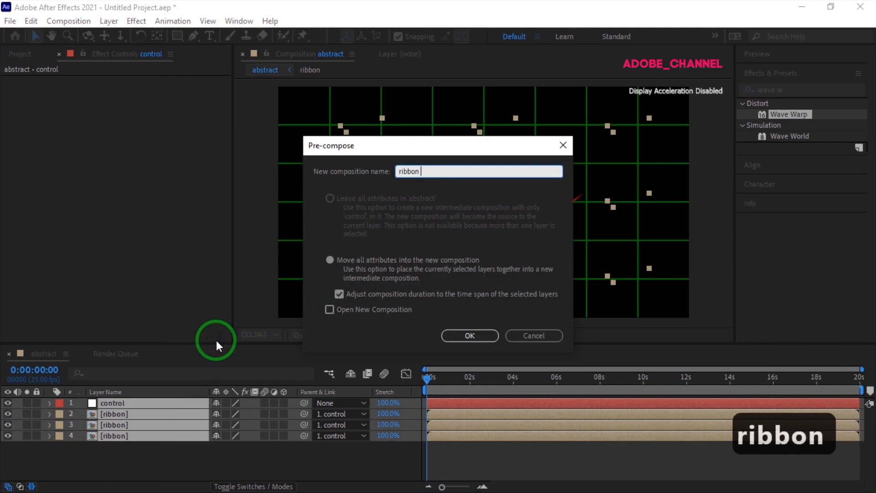
{"action": "type", "text": "Comp"}
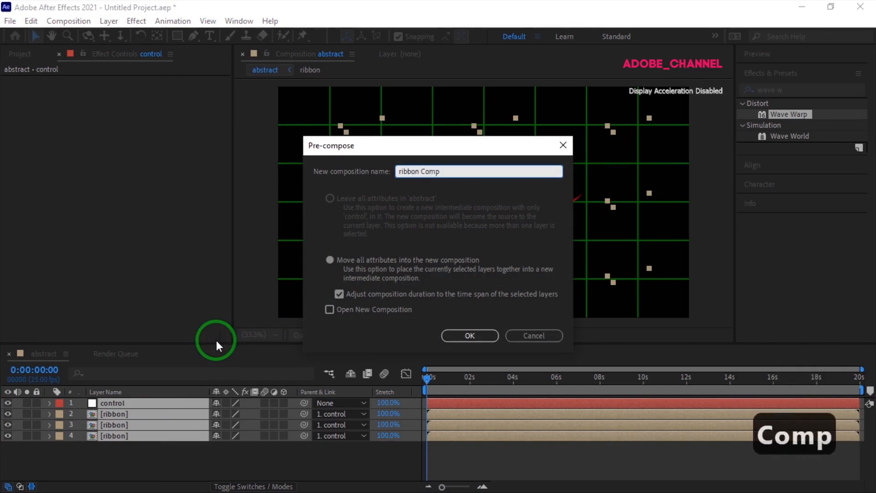
{"action": "left_click", "coordinate": [455, 335]}
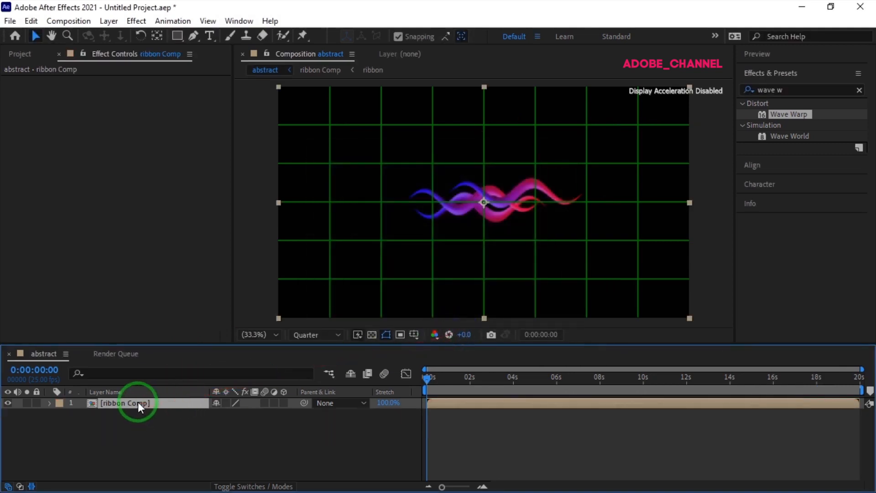
Shift the ribbon Comp layer slightly down and right so the longest ribbon's red tip meets a grid intersection.
{"action": "left_click_drag", "start_coordinate": [506, 198], "coordinate": [510, 209]}
{"action": "scroll", "coordinate": [597, 193], "scroll_direction": "up", "scroll_amount": 3}
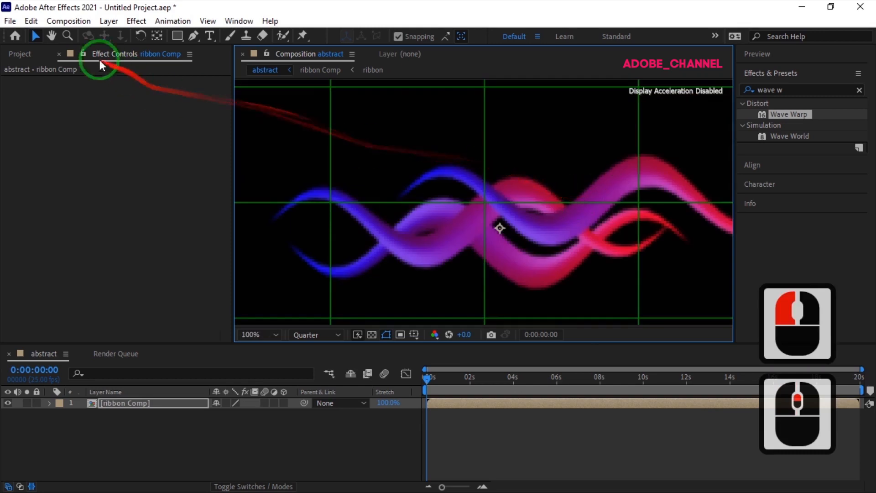
{"action": "left_click", "coordinate": [52, 37]}
{"action": "left_click_drag", "start_coordinate": [596, 162], "coordinate": [385, 163]}
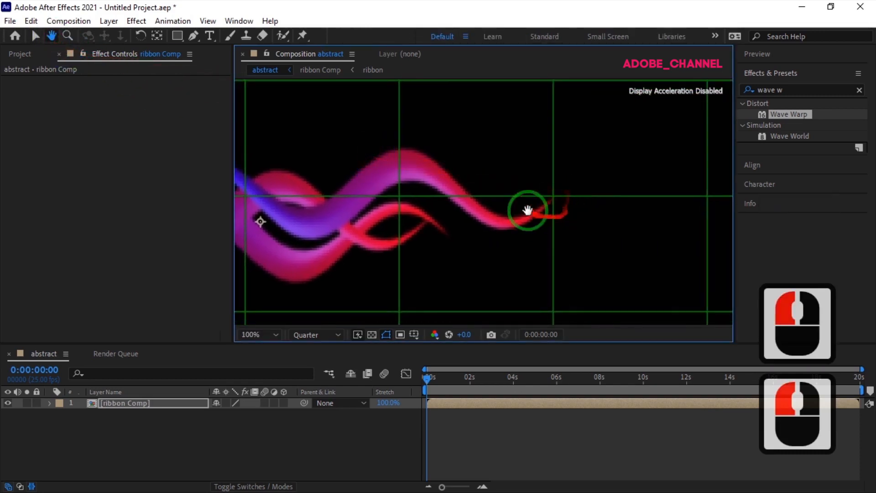
{"action": "left_click", "coordinate": [274, 341]}
{"action": "left_click", "coordinate": [256, 107]}
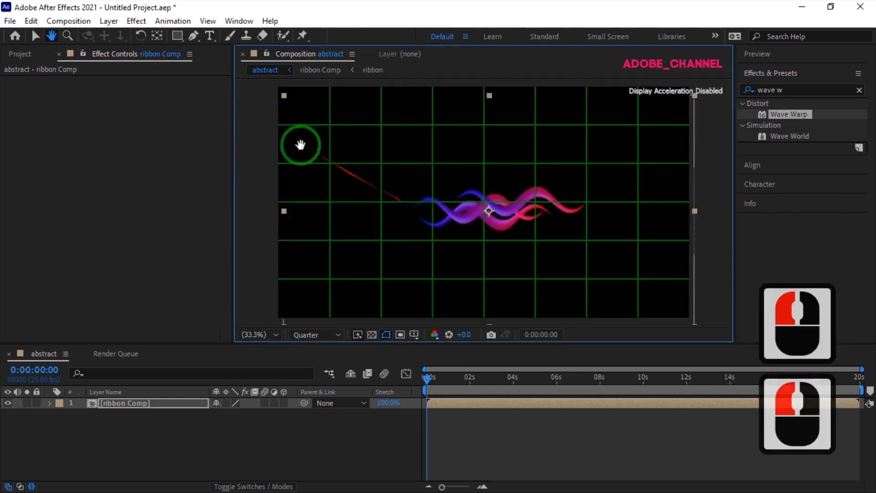
Move the ribbon Comp layer's anchor point onto the red tip of the longest ribbon at the grid intersection.
{"action": "left_click", "coordinate": [157, 36]}
{"action": "mouse_move", "coordinate": [488, 211]}
{"action": "left_mouse_down"}
{"action": "mouse_move", "coordinate": [575, 207]}
{"action": "mouse_move", "coordinate": [588, 199]}
{"action": "left_mouse_up"}
{"action": "scroll", "coordinate": [587, 199], "scroll_direction": "up", "scroll_amount": 3}
{"action": "scroll", "coordinate": [587, 195], "scroll_direction": "down", "scroll_amount": 3}
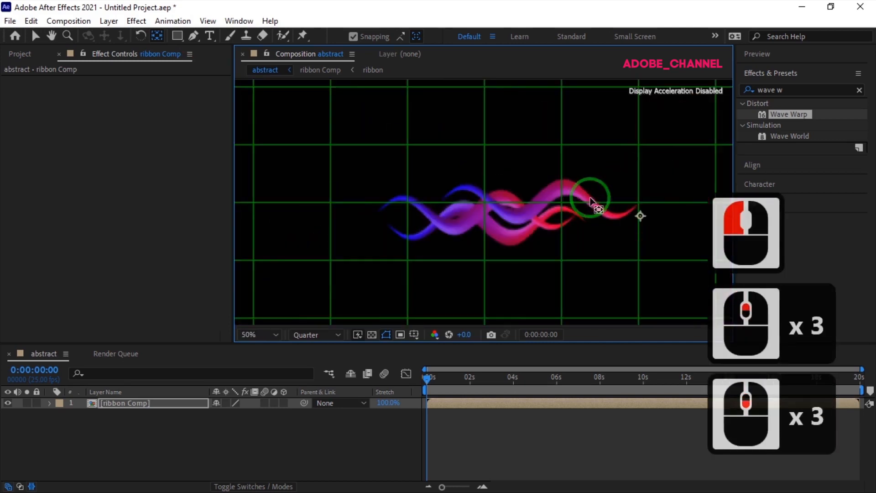
{"action": "scroll", "coordinate": [689, 193], "scroll_direction": "up", "scroll_amount": 1}
{"action": "left_click", "coordinate": [52, 36]}
{"action": "left_click_drag", "start_coordinate": [577, 152], "coordinate": [360, 143]}
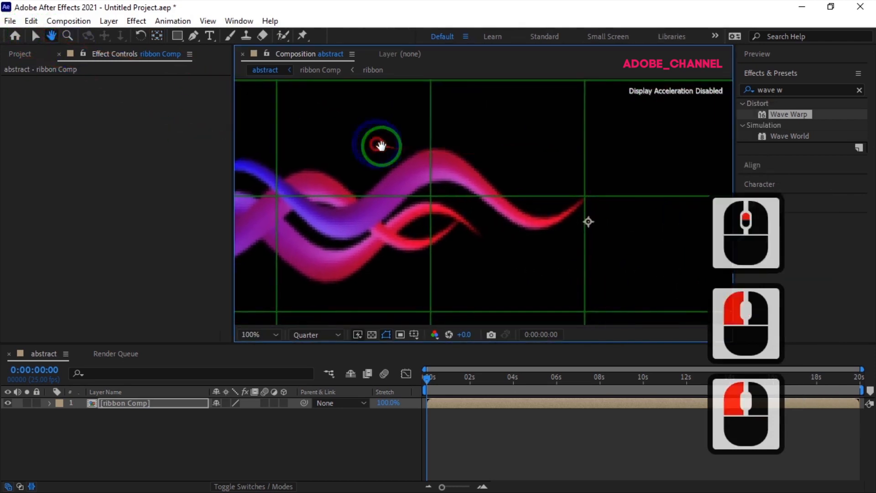
{"action": "left_click", "coordinate": [157, 36]}
{"action": "left_click_drag", "start_coordinate": [593, 262], "coordinate": [584, 199]}
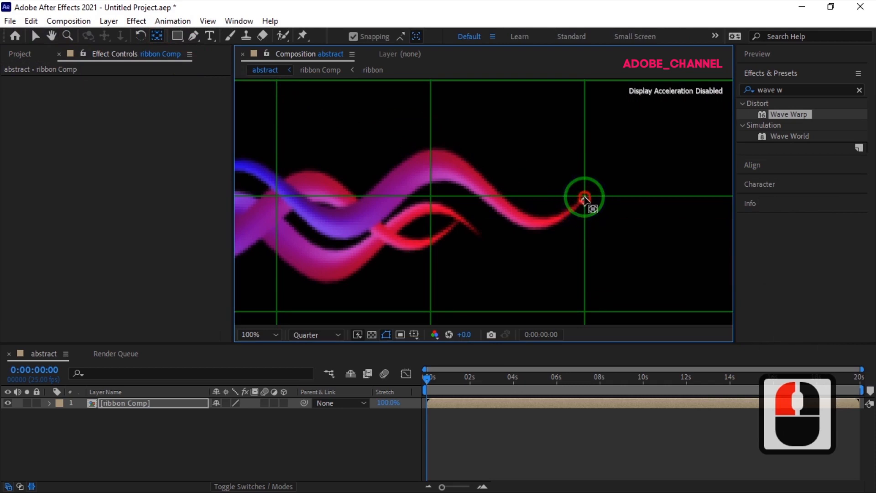
{"action": "scroll", "coordinate": [591, 223], "scroll_direction": "down", "scroll_amount": 2}
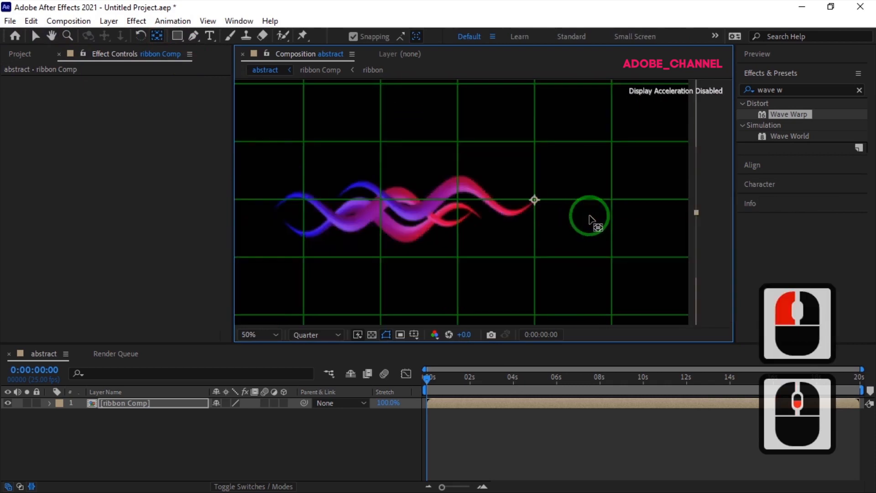
Replace the grid overlay with title/action safe guides and move ribbon Comp so its anchor point sits at the composition's center.
{"action": "scroll", "coordinate": [590, 216], "scroll_direction": "down", "scroll_amount": 2}
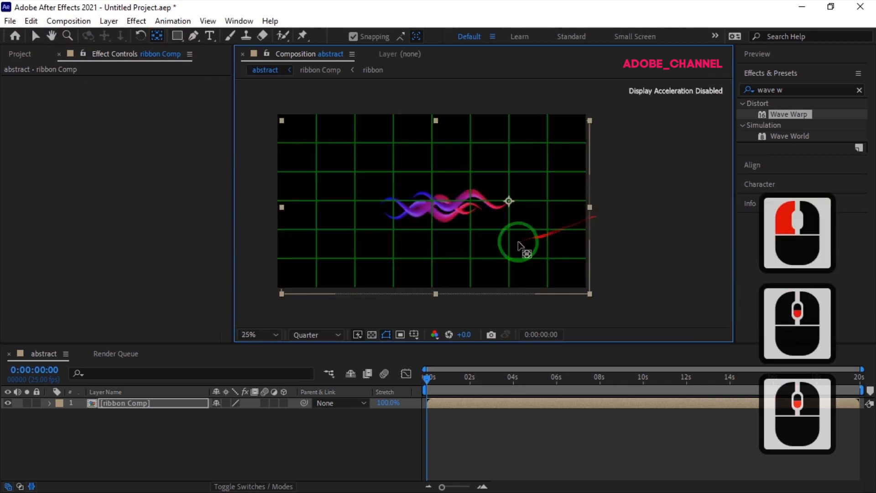
{"action": "left_click", "coordinate": [272, 333]}
{"action": "left_click", "coordinate": [260, 105]}
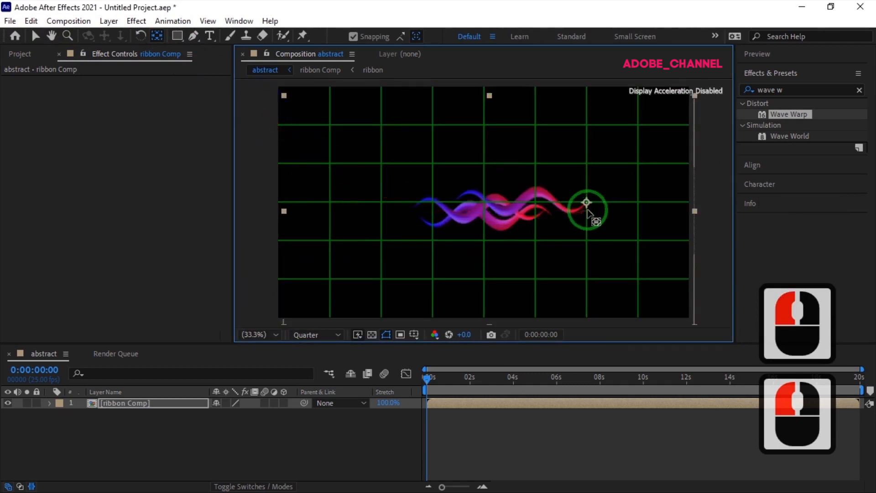
{"action": "left_click", "coordinate": [35, 36]}
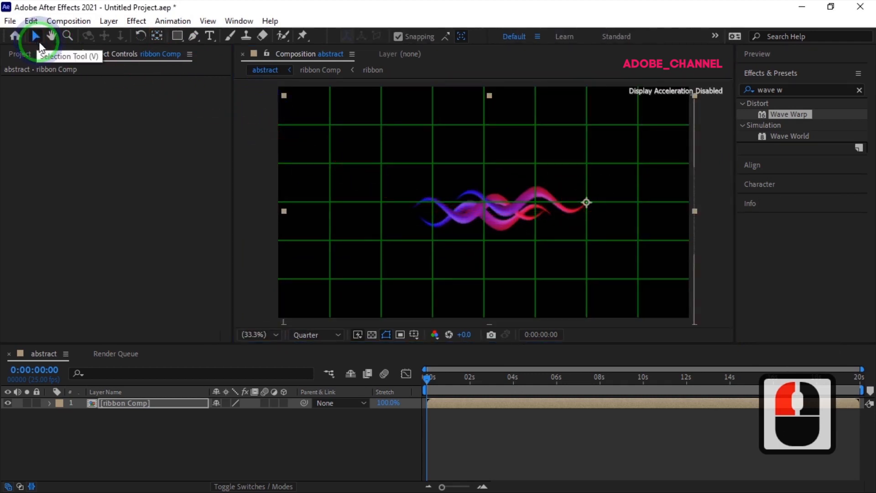
{"action": "left_click", "coordinate": [414, 334]}
{"action": "left_click", "coordinate": [450, 351]}
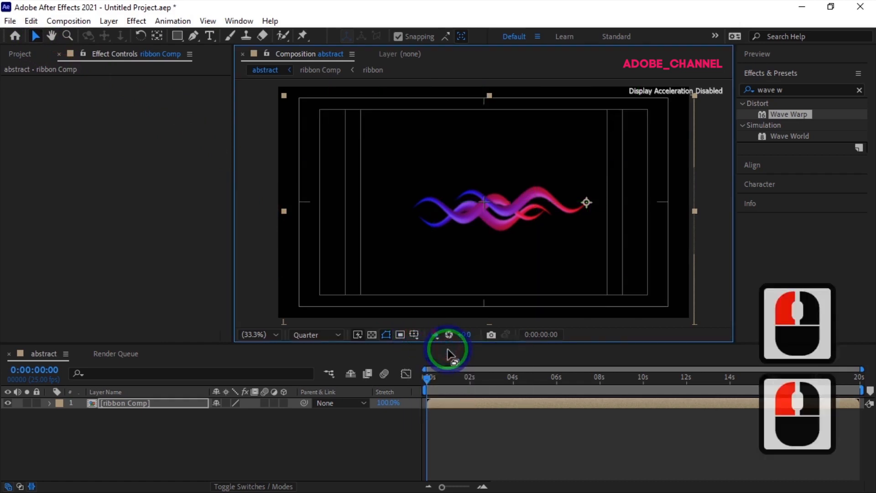
{"action": "left_click_drag", "start_coordinate": [518, 206], "coordinate": [417, 210]}
Reveal the ribbon Comp layer's Rotation property and add a null object to the abstract composition.
{"action": "left_click", "coordinate": [156, 405]}
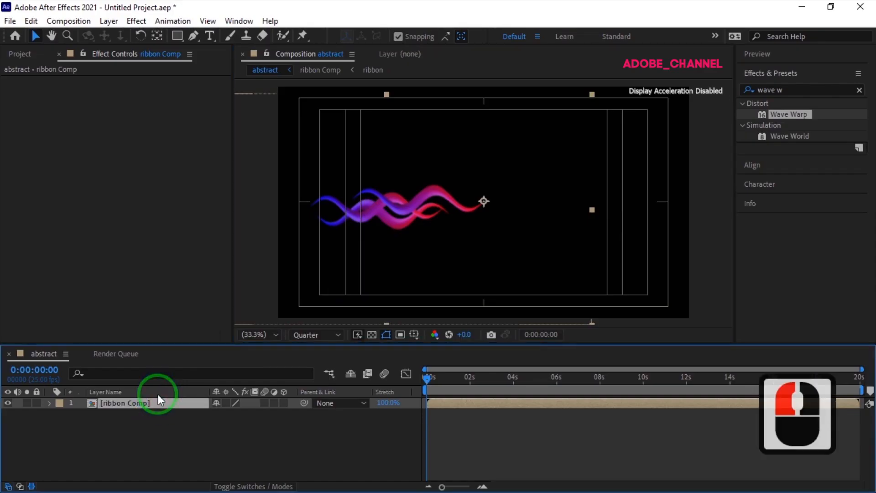
{"action": "key", "text": "r"}
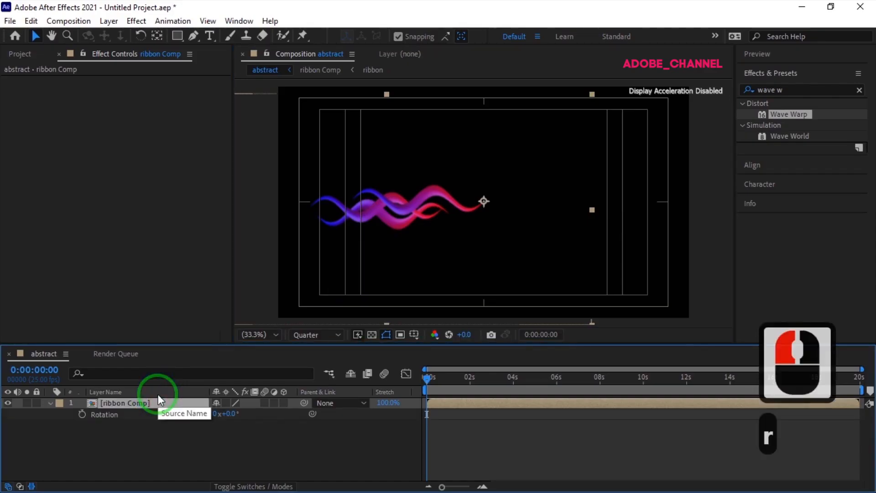
{"action": "right_click", "coordinate": [189, 436]}
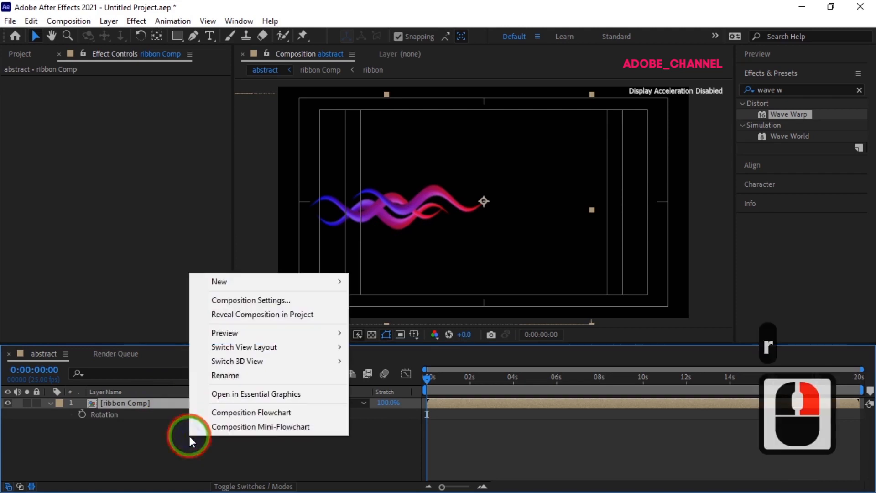
{"action": "mouse_move", "coordinate": [242, 281]}
{"action": "left_click", "coordinate": [385, 357]}
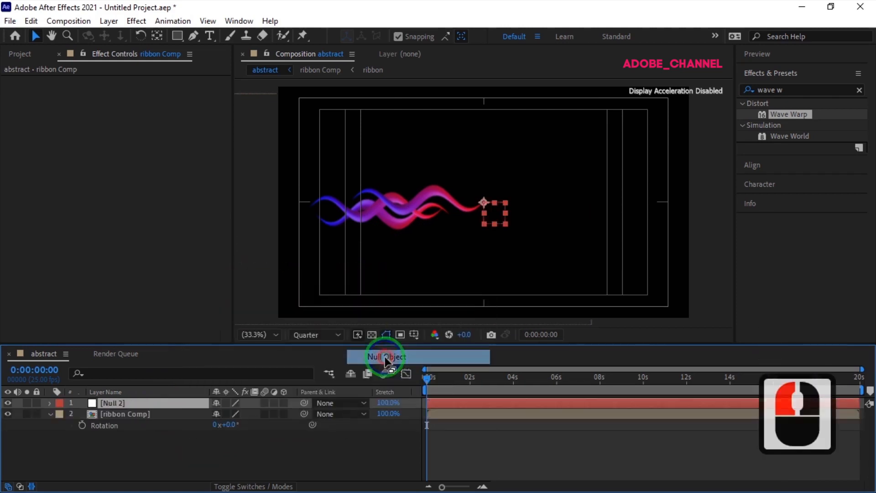
Rename the new null layer as control.
{"action": "left_click", "coordinate": [157, 404]}
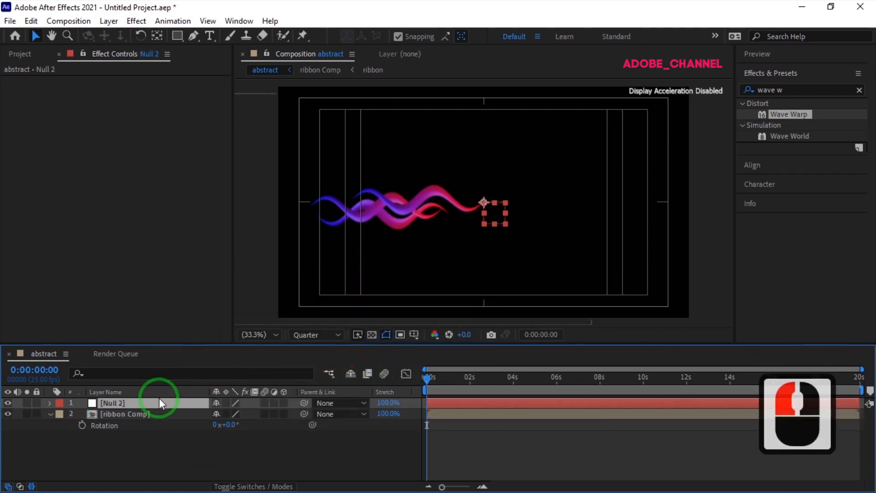
{"action": "right_click", "coordinate": [160, 403]}
{"action": "left_click", "coordinate": [191, 382]}
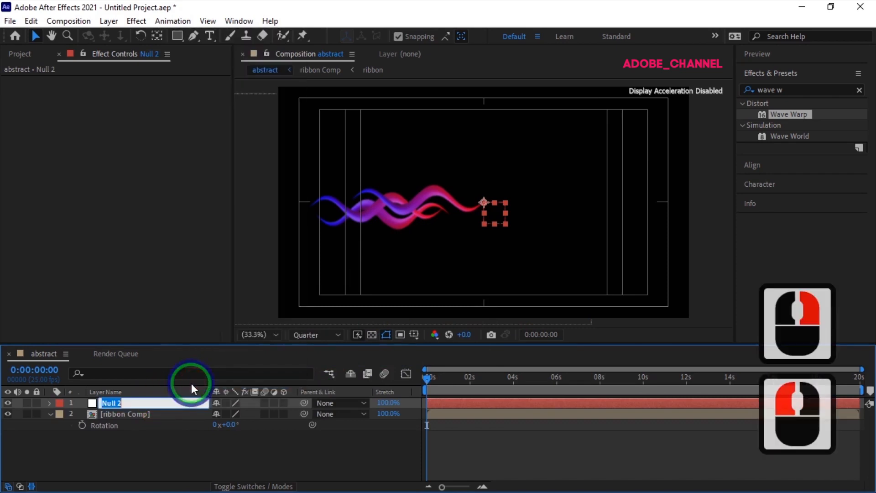
{"action": "type", "text": "con"}
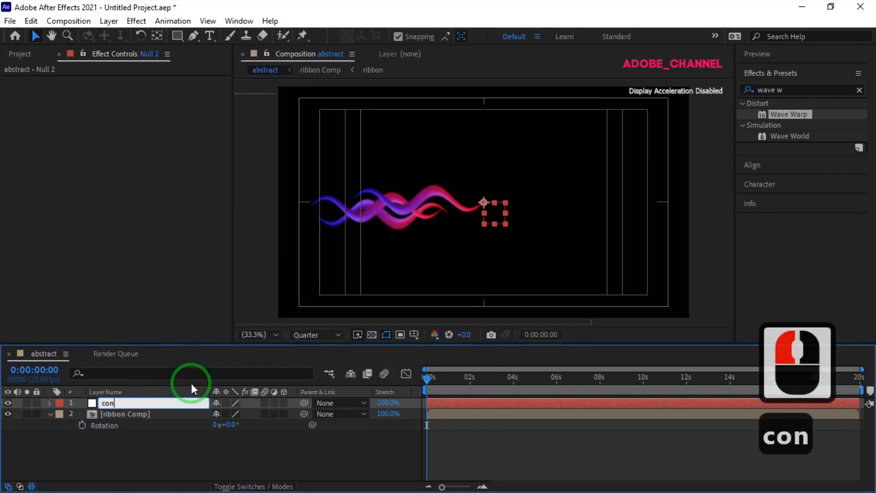
{"action": "type", "text": "trol"}
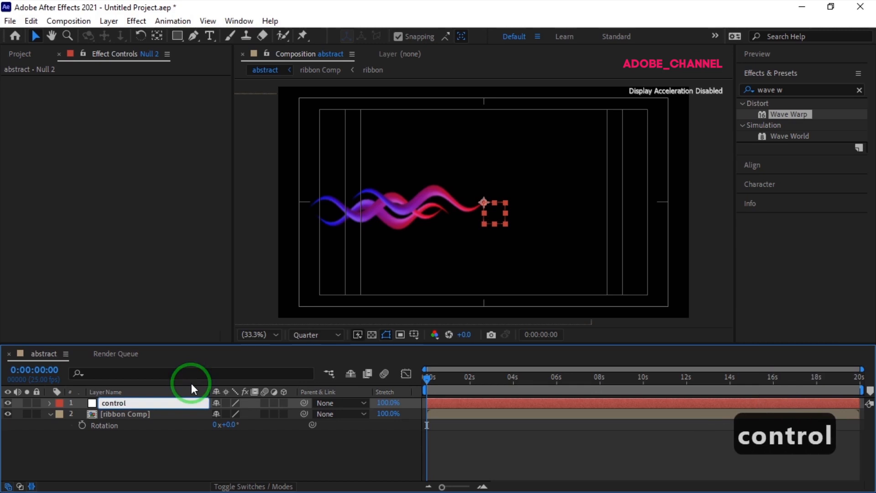
{"action": "key", "text": "Return"}
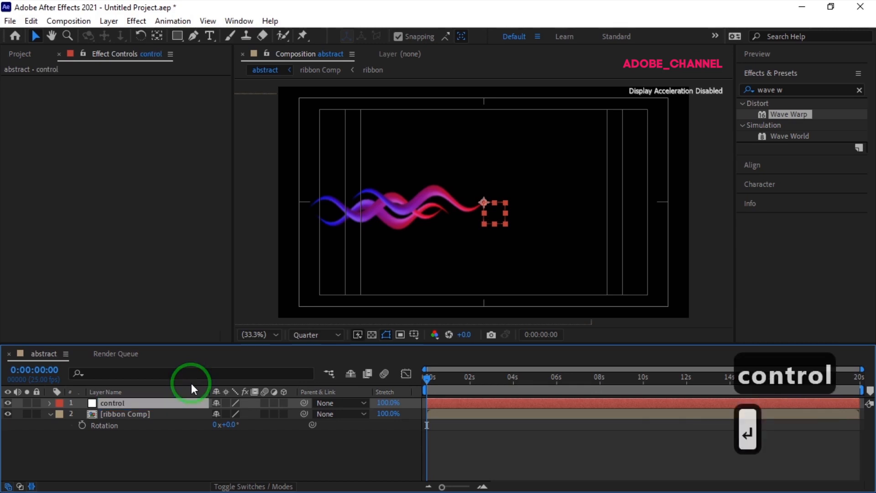
Add the expression index*360/(thisComp.numLayers-1) to the ribbon Comp layer's Rotation and collapse the layer.
{"action": "left_click", "coordinate": [166, 413]}
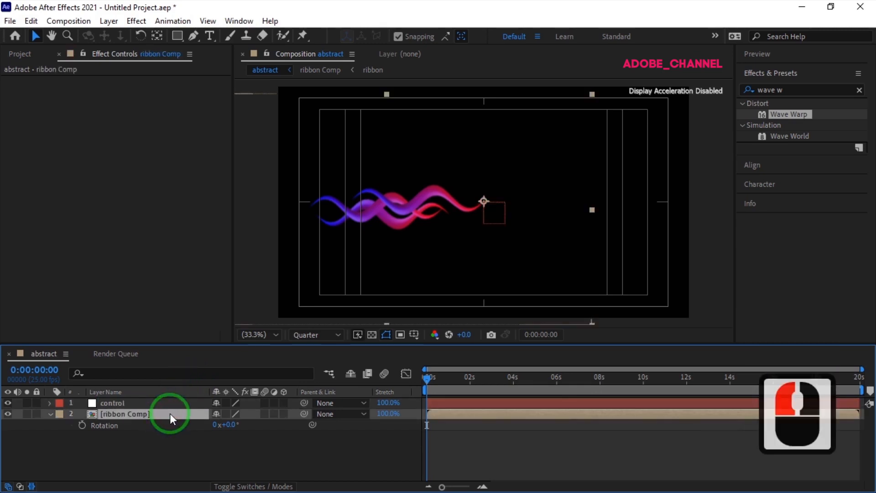
{"action": "left_click", "coordinate": [82, 424], "text": "alt"}
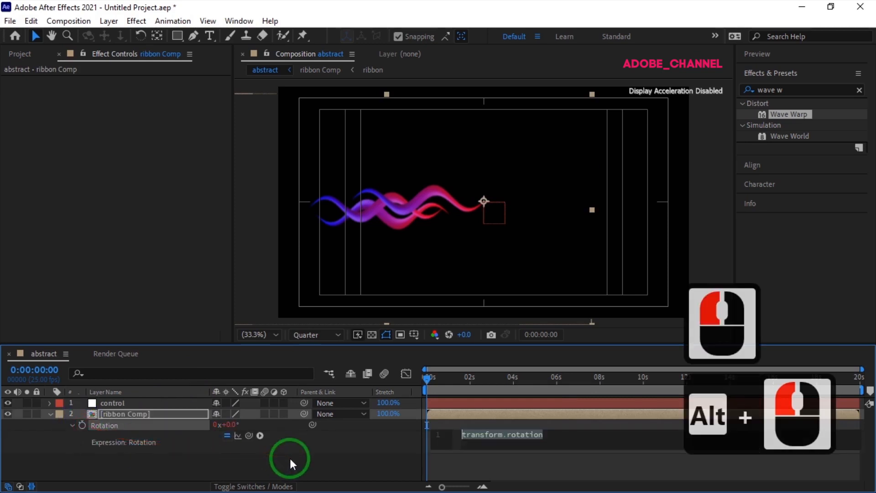
{"action": "type", "text": "ind"}
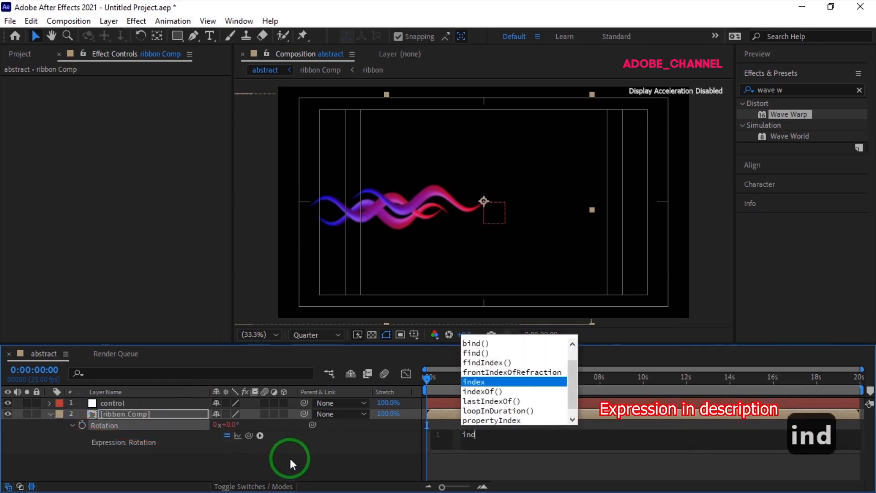
{"action": "double_click", "coordinate": [475, 382]}
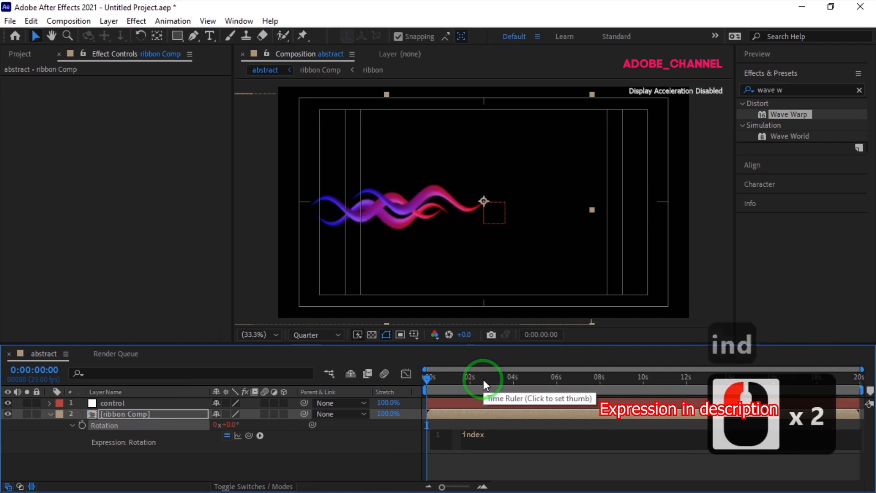
{"action": "type", "text": "*3"}
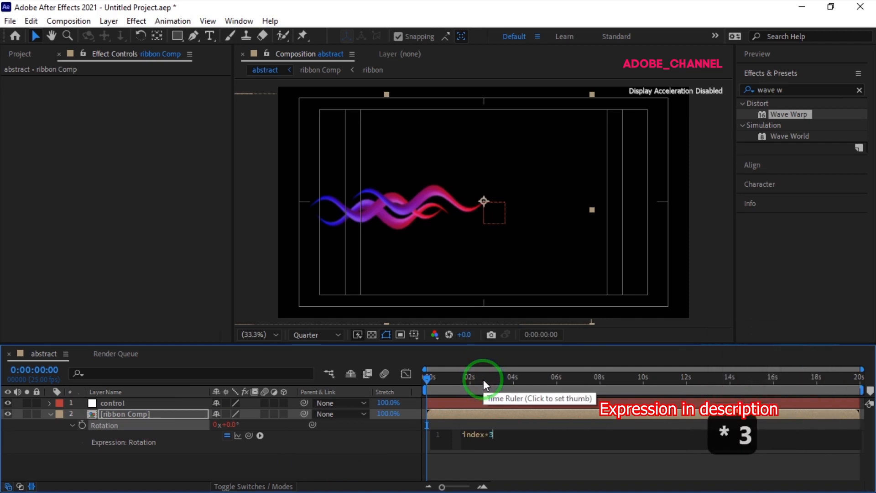
{"action": "type", "text": "60/"}
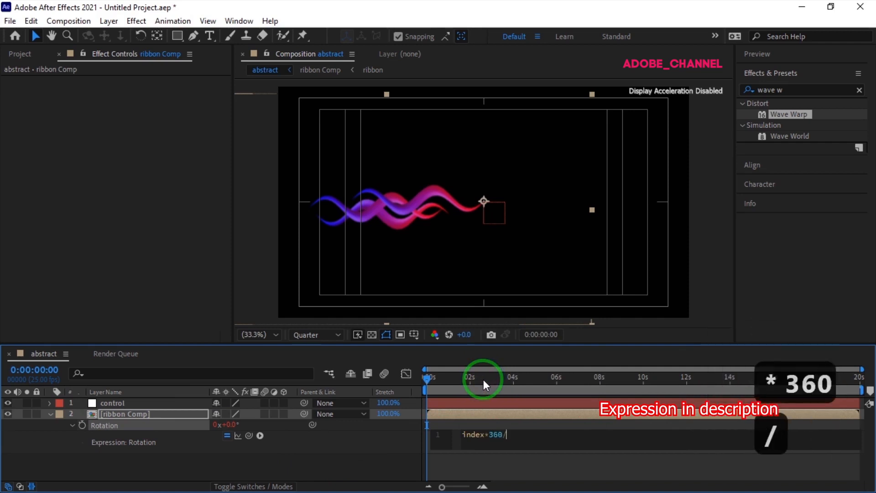
{"action": "type", "text": "(t"}
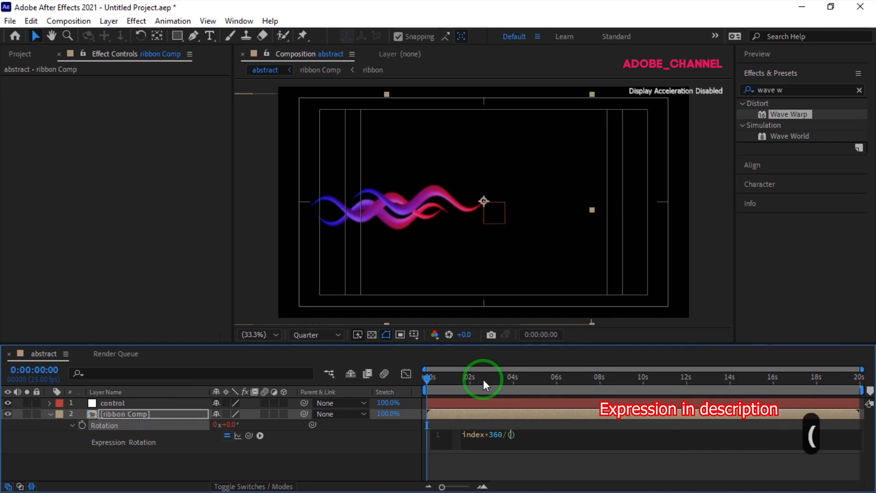
{"action": "type", "text": "hi"}
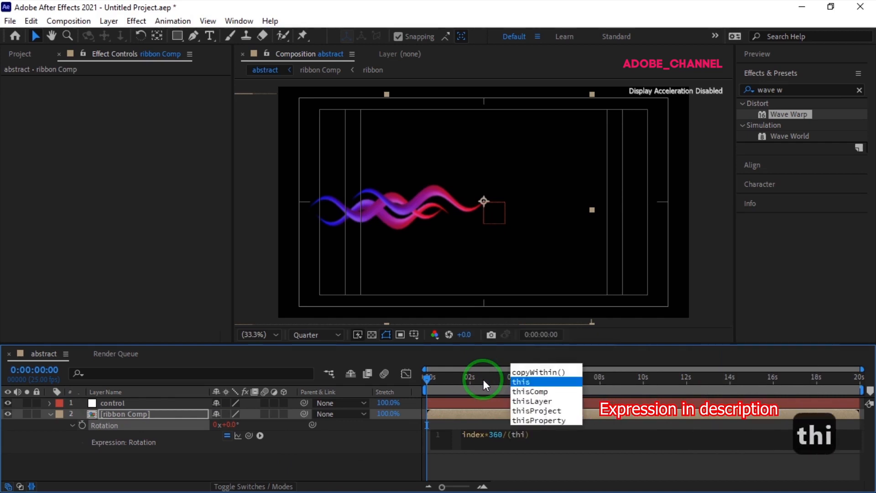
{"action": "double_click", "coordinate": [534, 393]}
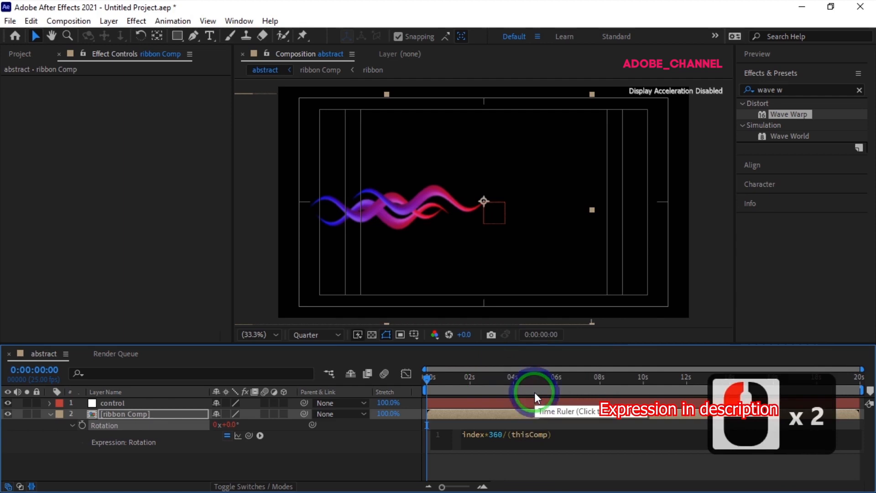
{"action": "type", "text": ".num"}
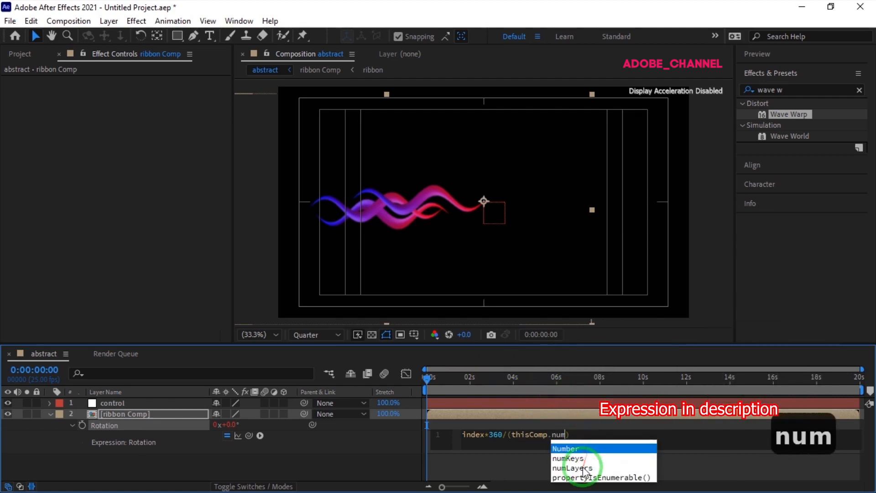
{"action": "double_click", "coordinate": [583, 469]}
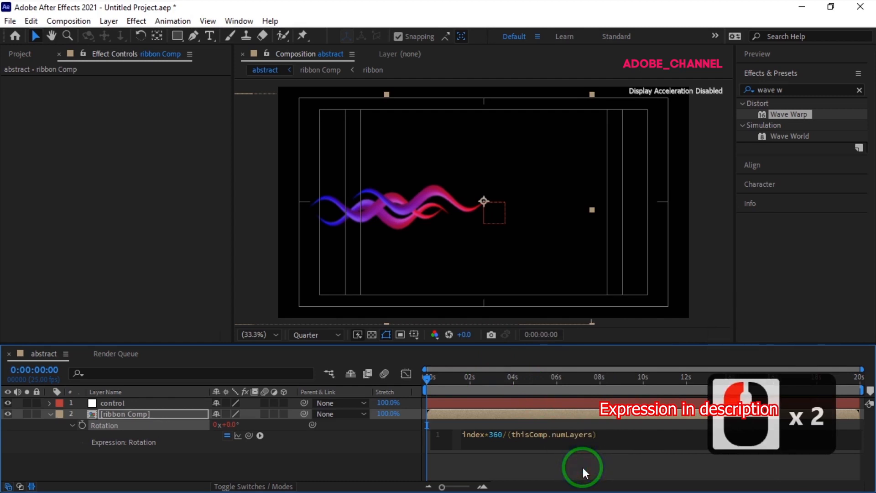
{"action": "type", "text": "-1"}
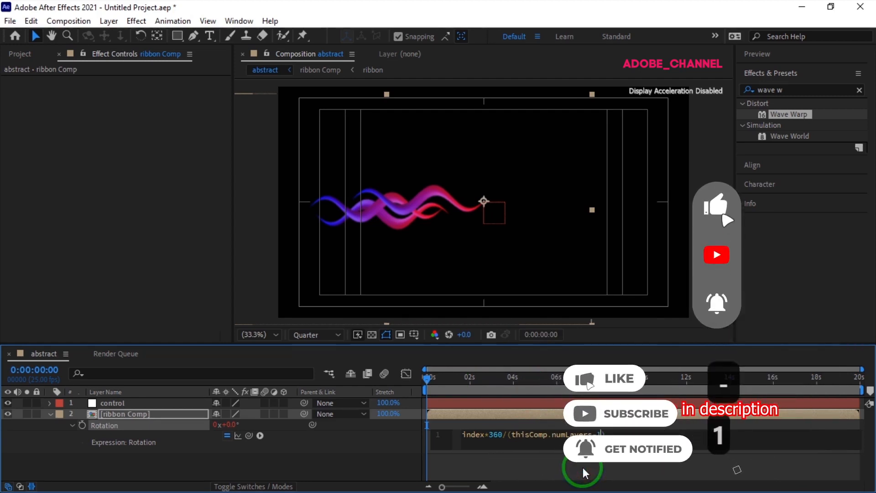
{"action": "left_click", "coordinate": [382, 442]}
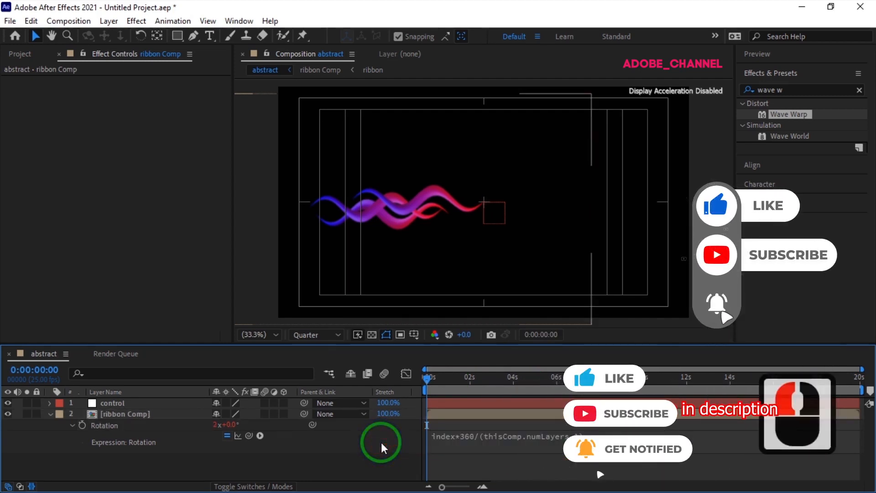
{"action": "left_click", "coordinate": [49, 414]}
Duplicate the ribbon Comp layer nine times so ten copies radiate in a circle around the composition's center.
{"action": "left_click", "coordinate": [132, 413]}
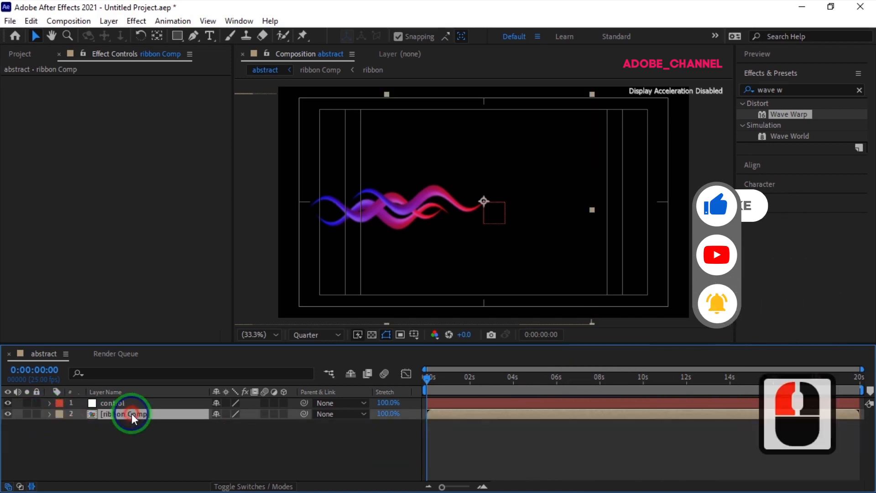
{"action": "key", "text": "ctrl+d"}
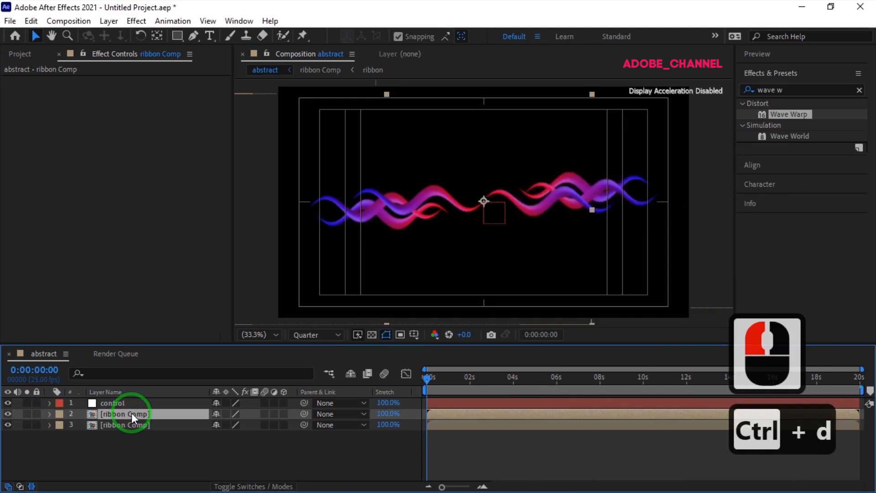
{"action": "key", "text": "ctrl+d"}
{"action": "key", "text": "ctrl+d"}
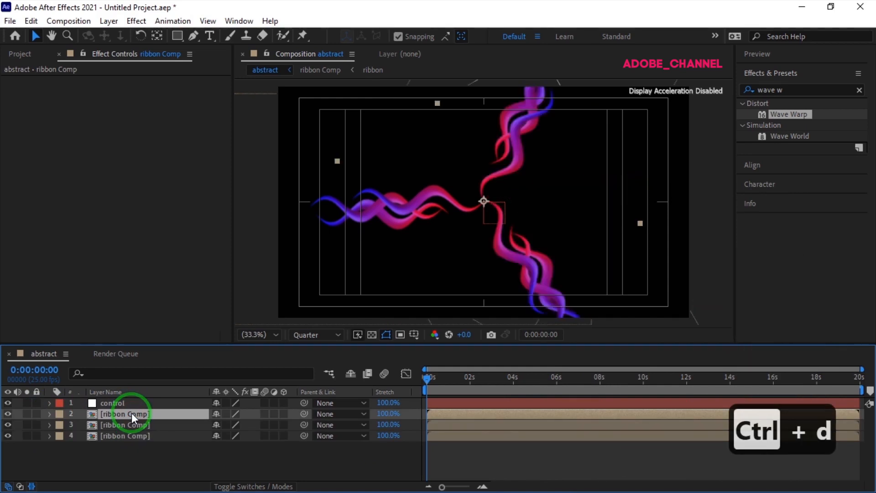
{"action": "key", "text": "ctrl+d"}
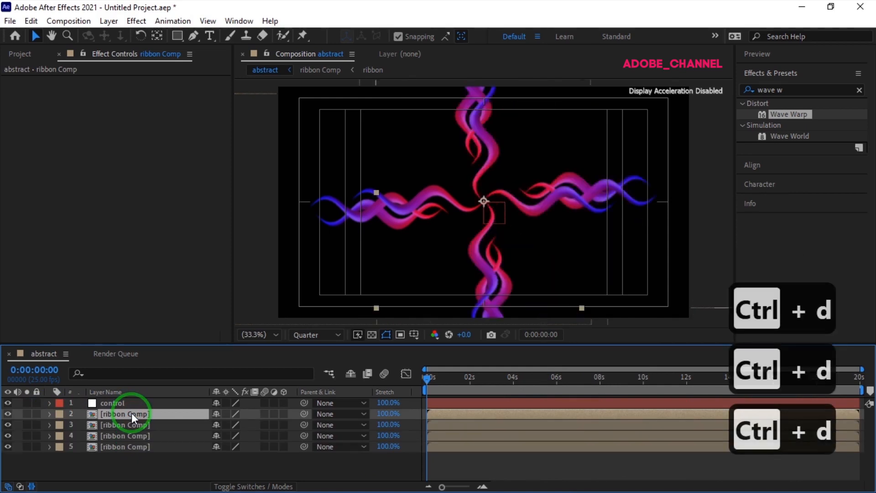
{"action": "key", "text": "ctrl+d"}
{"action": "key", "text": "ctrl+d"}
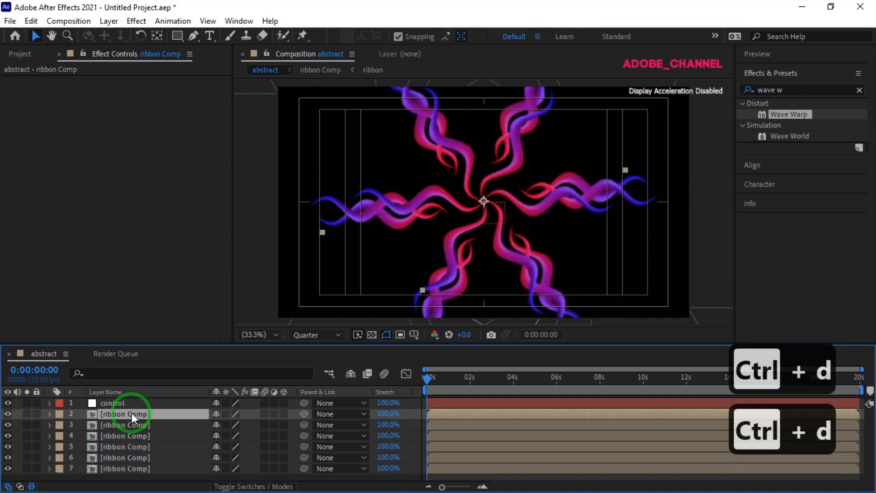
{"action": "key", "text": "ctrl+d"}
{"action": "key", "text": "ctrl+d"}
{"action": "key", "text": "ctrl+d"}
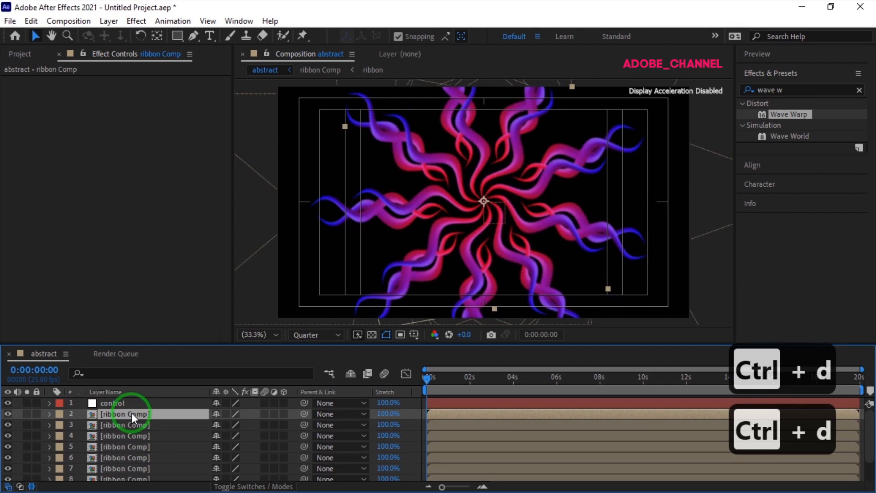
{"action": "key", "text": "ctrl+d"}
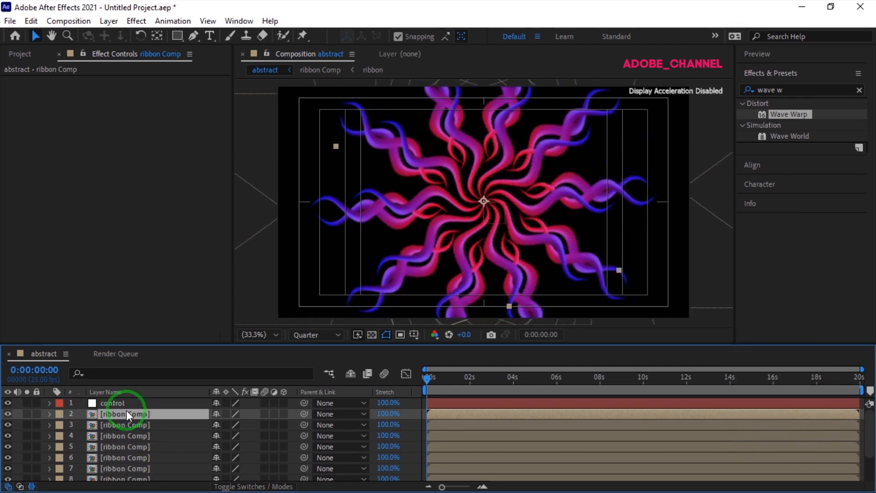
Parent all ten ribbon Comp layers to the control null.
{"action": "scroll", "coordinate": [132, 433], "scroll_direction": "down", "scroll_amount": 6}
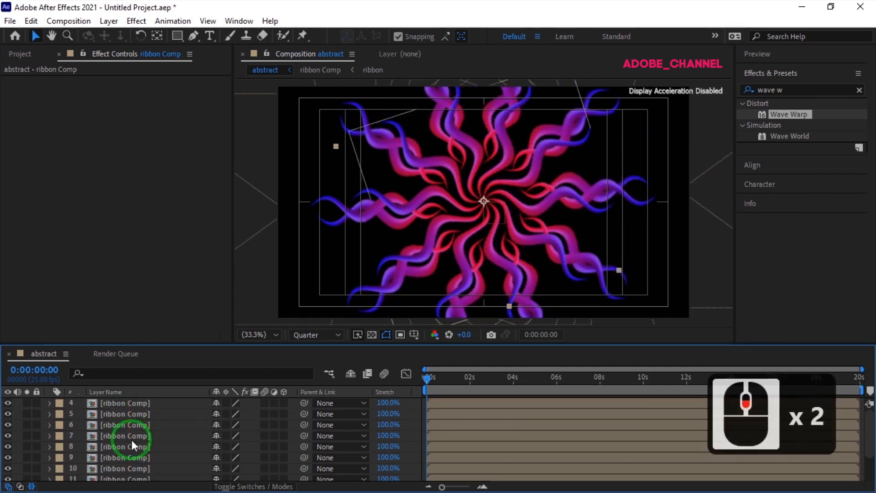
{"action": "left_click", "coordinate": [131, 474], "text": "shift"}
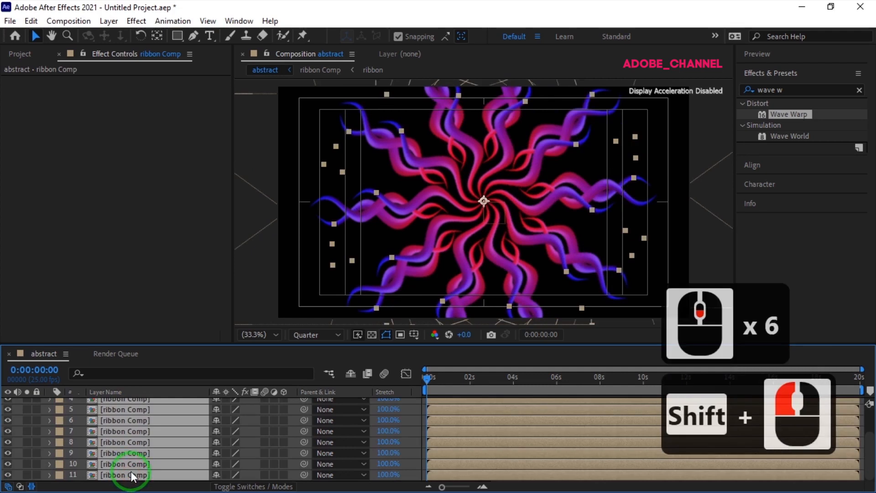
{"action": "scroll", "coordinate": [210, 437], "scroll_direction": "up", "scroll_amount": 6}
{"action": "left_click_drag", "start_coordinate": [305, 413], "coordinate": [138, 402]}
Set the control null's Scale to 65% and collapse its layer.
{"action": "left_click", "coordinate": [139, 401]}
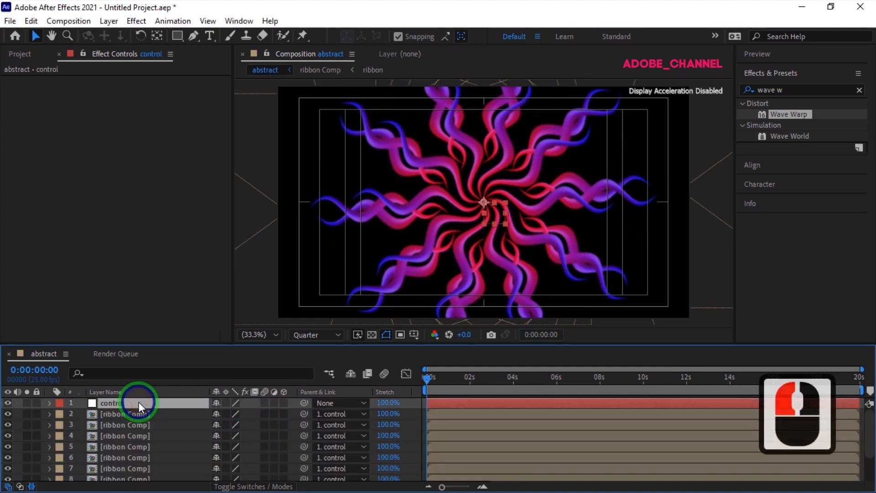
{"action": "key", "text": "s"}
{"action": "left_click", "coordinate": [230, 413]}
{"action": "type", "text": "65"}
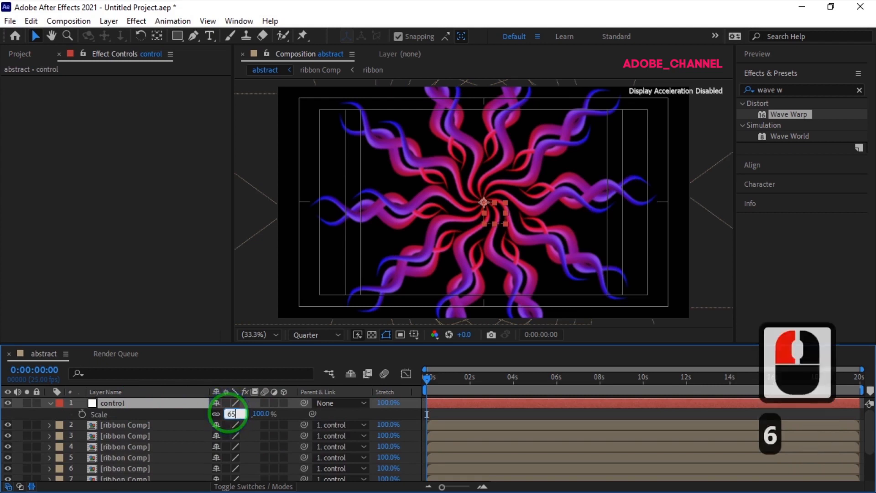
{"action": "key", "text": "Return"}
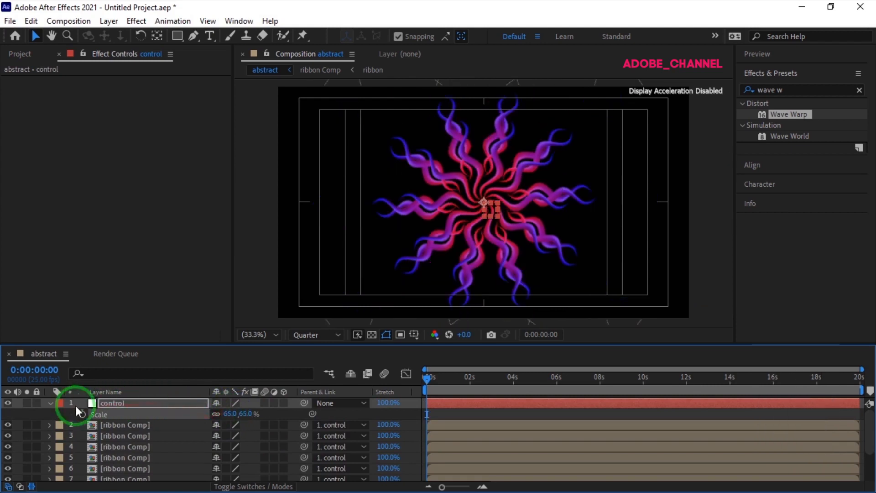
{"action": "left_click", "coordinate": [51, 403]}
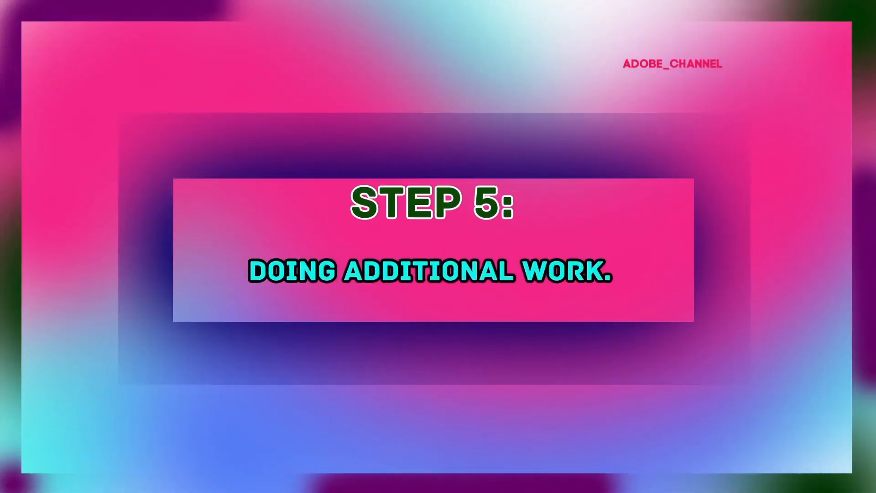
Pre-compose the control null and all ribbon Comp layers into a new composition named final.
{"action": "left_click", "coordinate": [151, 402]}
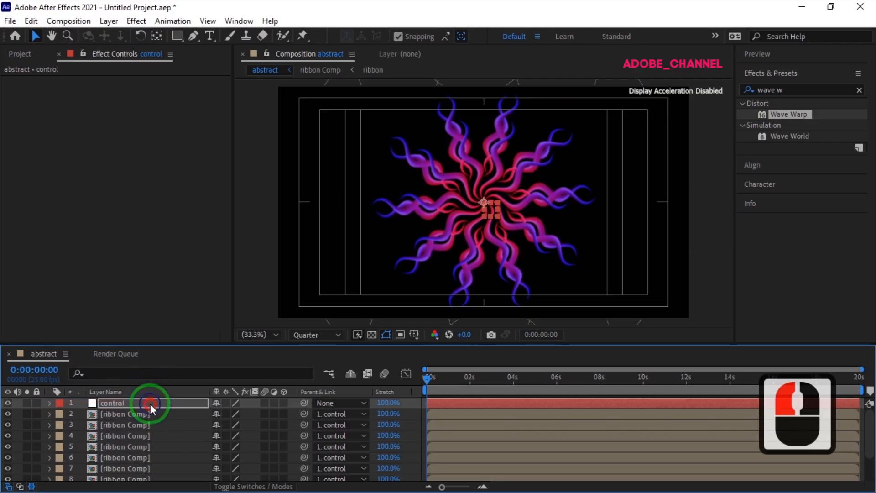
{"action": "left_click", "coordinate": [168, 424]}
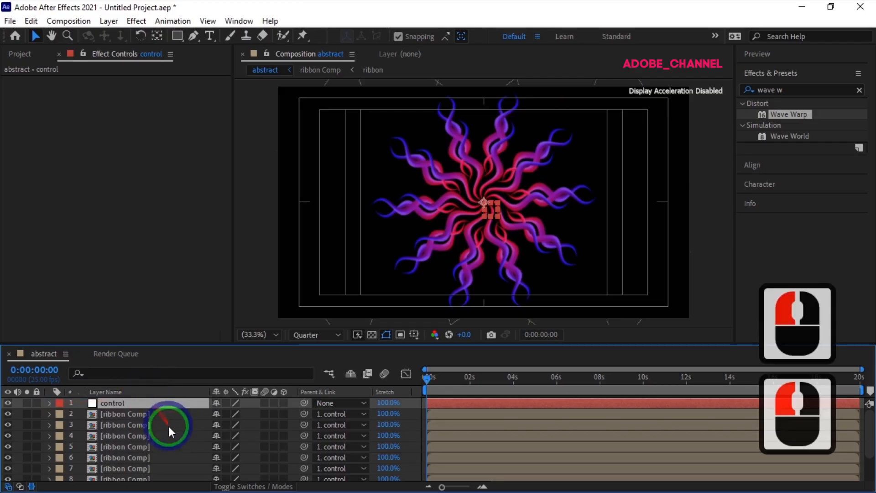
{"action": "scroll", "coordinate": [160, 449], "scroll_direction": "down", "scroll_amount": 4}
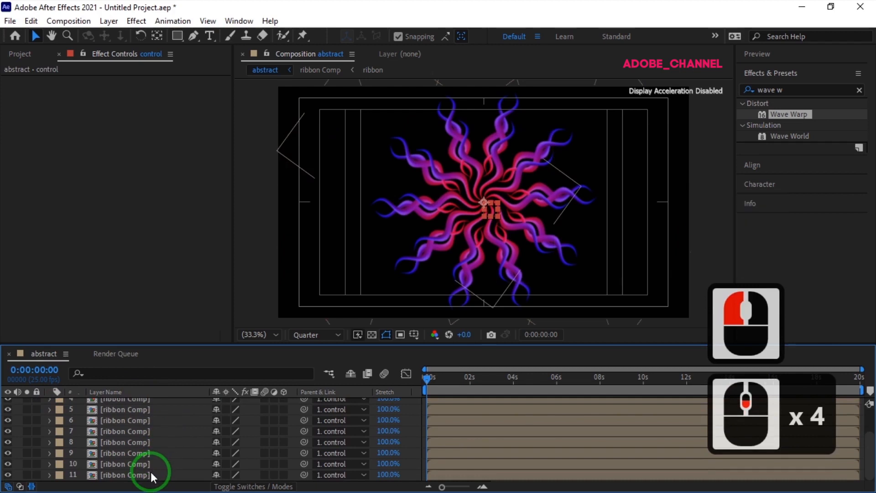
{"action": "left_click", "coordinate": [155, 474], "text": "shift"}
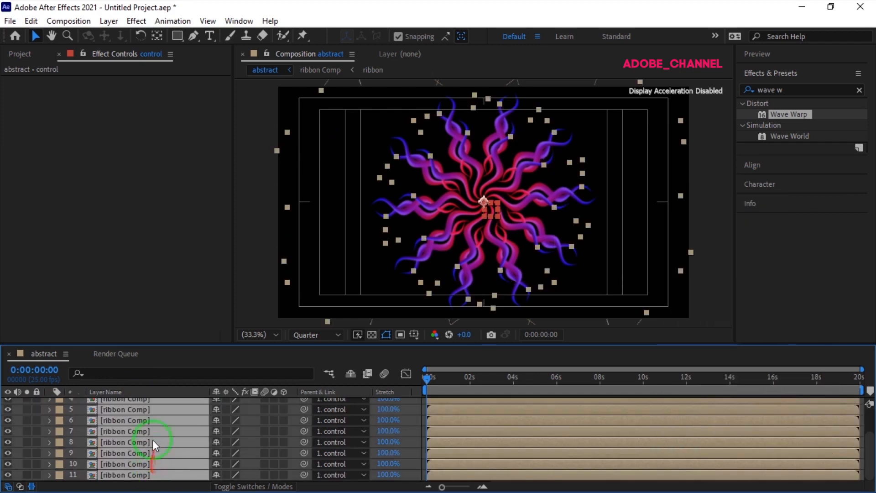
{"action": "right_click", "coordinate": [151, 423]}
{"action": "left_click", "coordinate": [199, 353]}
{"action": "left_click", "coordinate": [200, 353]}
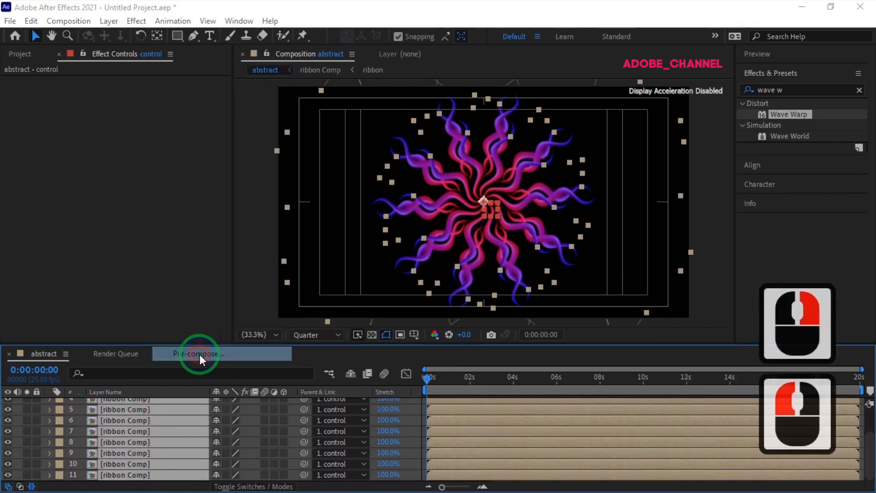
{"action": "type", "text": "fina"}
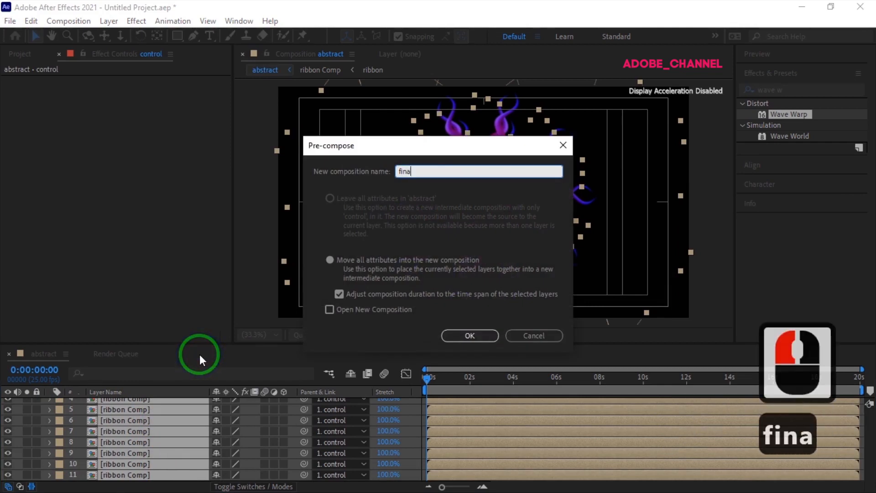
{"action": "type", "text": "l"}
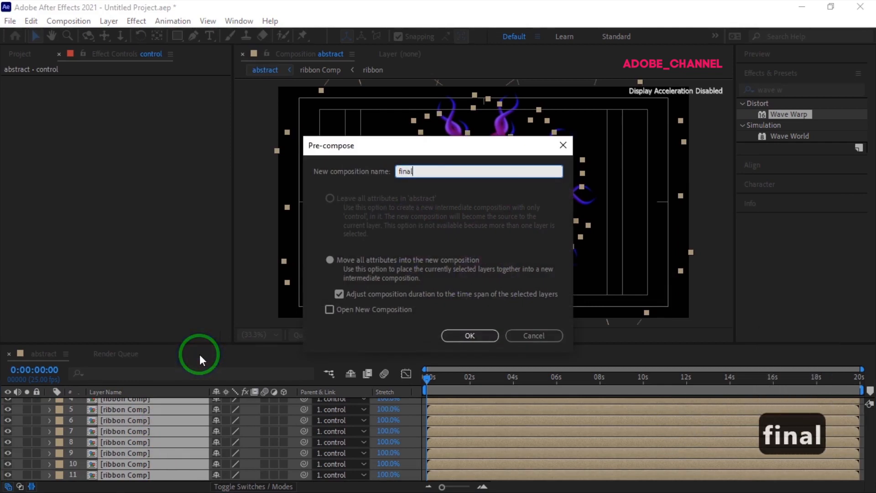
{"action": "left_click", "coordinate": [469, 336]}
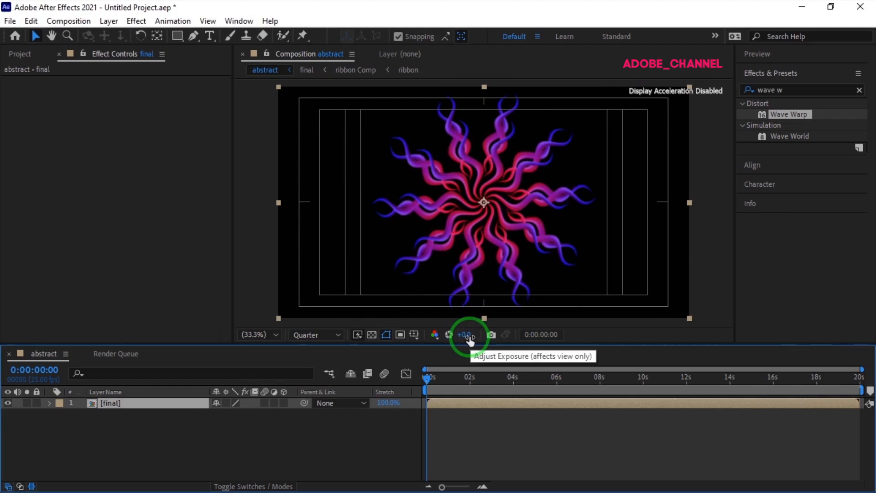
Duplicate the final layer and set the upper copy's Rotation to 18°.
{"action": "key", "text": "ctrl+d"}
{"action": "key", "text": "r"}
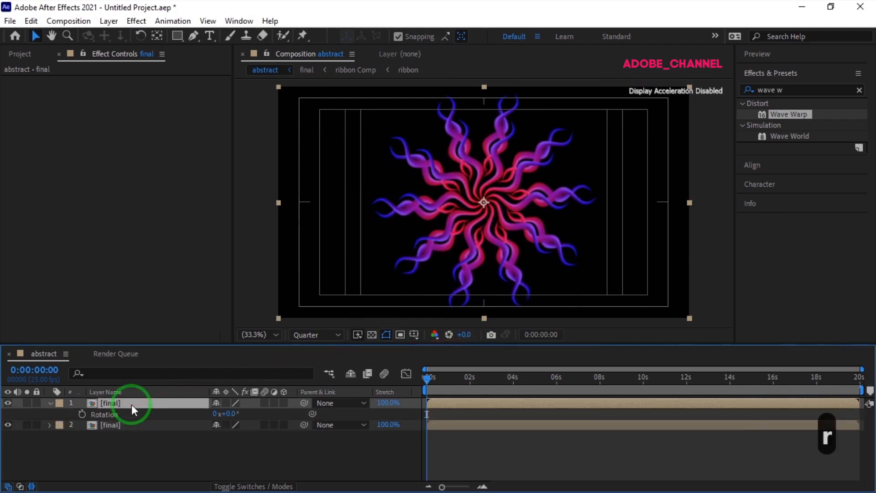
{"action": "left_click", "coordinate": [230, 414]}
{"action": "type", "text": "180"}
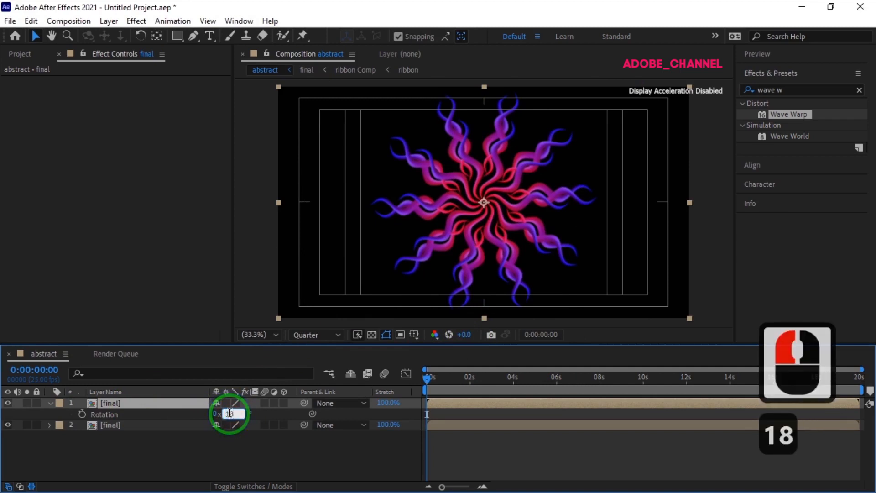
{"action": "key", "text": "Return"}
Reveal the upper final layer's Opacity alongside Rotation and set it to 30%.
{"action": "key", "text": "shift+t"}
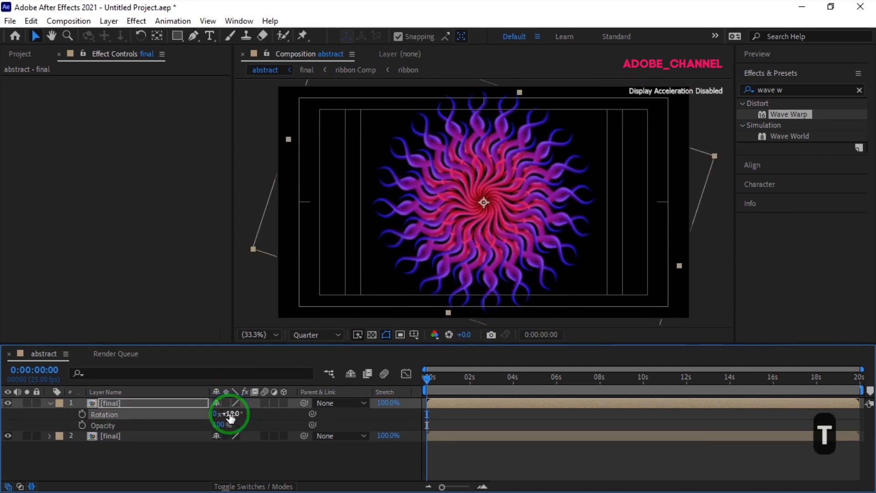
{"action": "left_click", "coordinate": [218, 425]}
{"action": "type", "text": "30"}
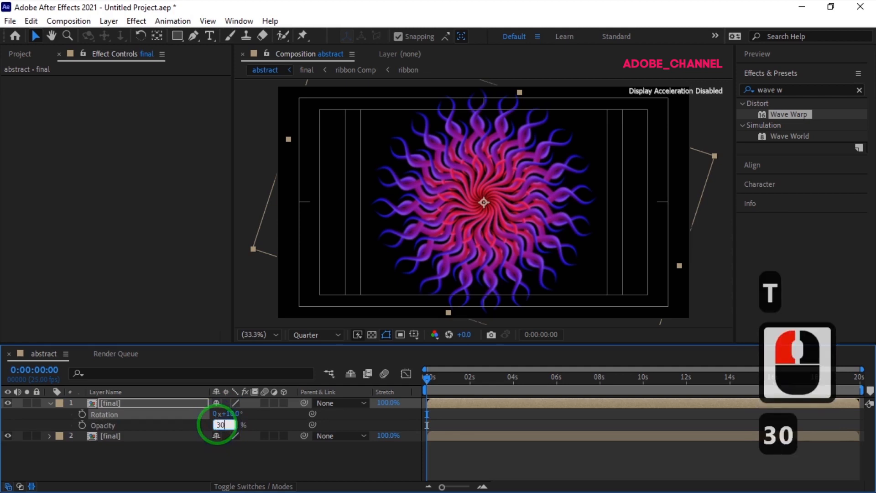
{"action": "key", "text": "Return"}
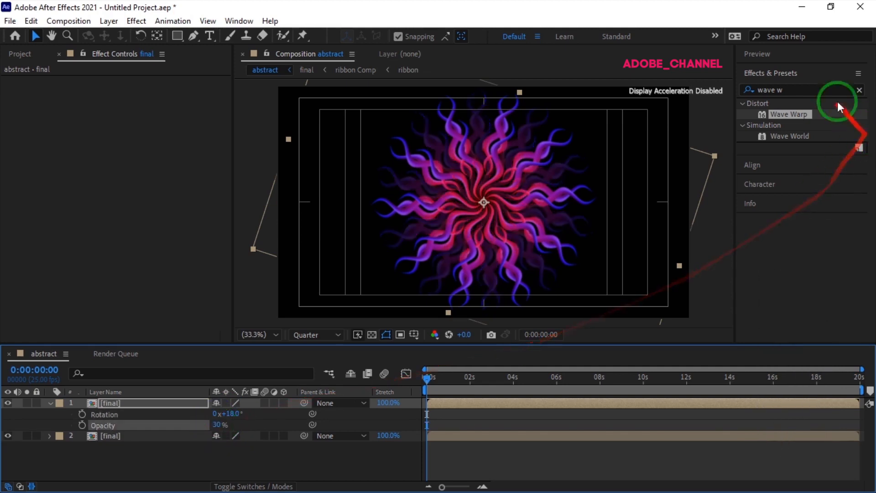
Apply Gaussian Blur to the upper final layer with a Blurriness of 20 and collapse the layer.
{"action": "left_click", "coordinate": [799, 90]}
{"action": "left_click", "coordinate": [749, 90]}
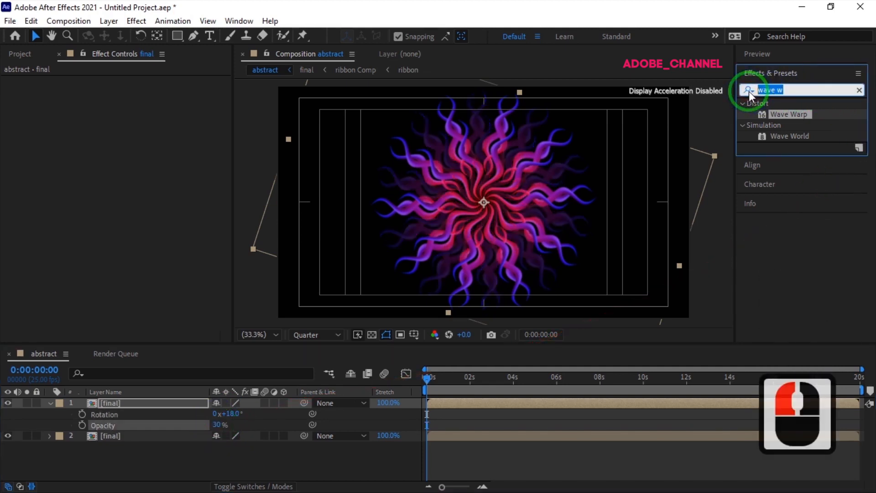
{"action": "type", "text": "gauss"}
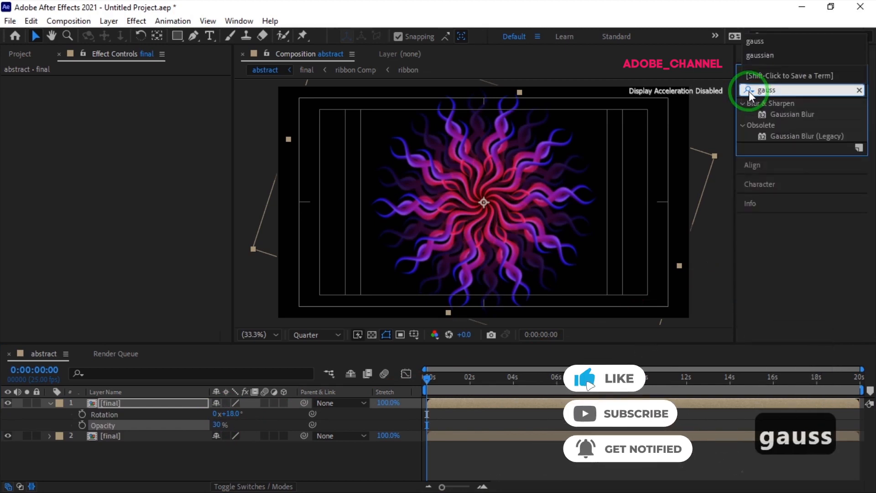
{"action": "double_click", "coordinate": [794, 115]}
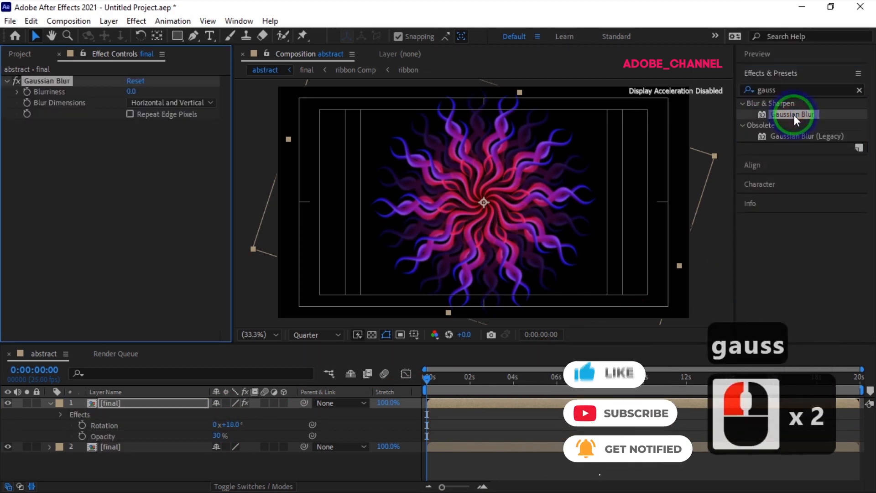
{"action": "left_click", "coordinate": [132, 91]}
{"action": "type", "text": "20"}
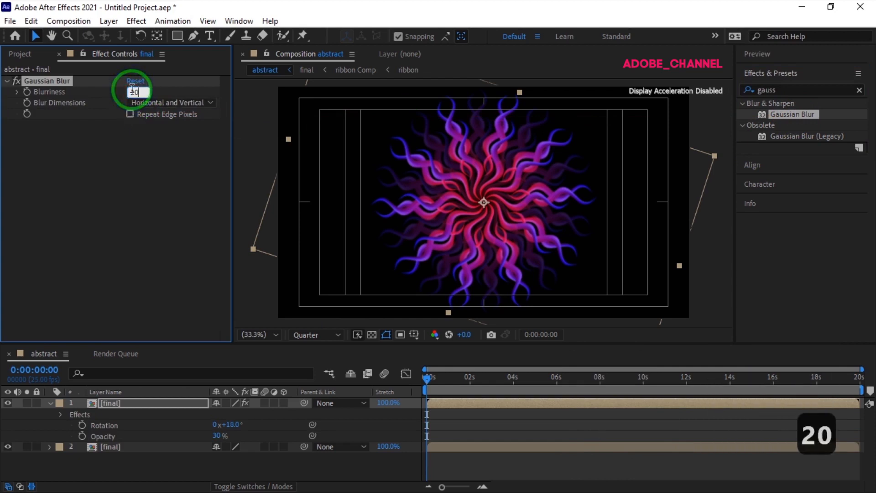
{"action": "key", "text": "Return"}
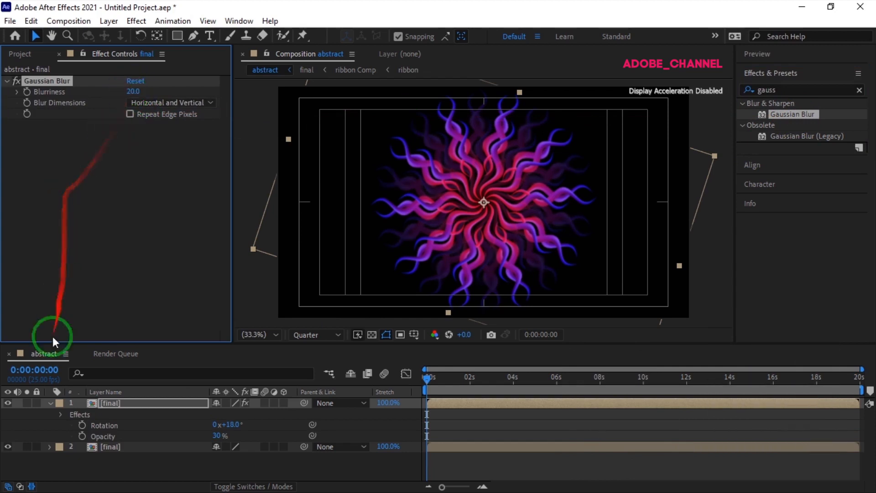
{"action": "left_click", "coordinate": [49, 402]}
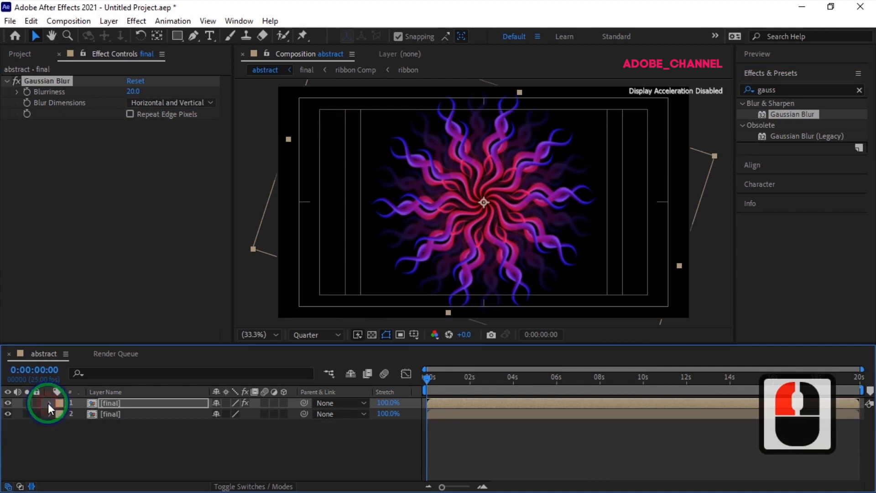
Add a new solid layer named bg to the abstract composition.
{"action": "right_click", "coordinate": [135, 436]}
{"action": "mouse_move", "coordinate": [186, 284]}
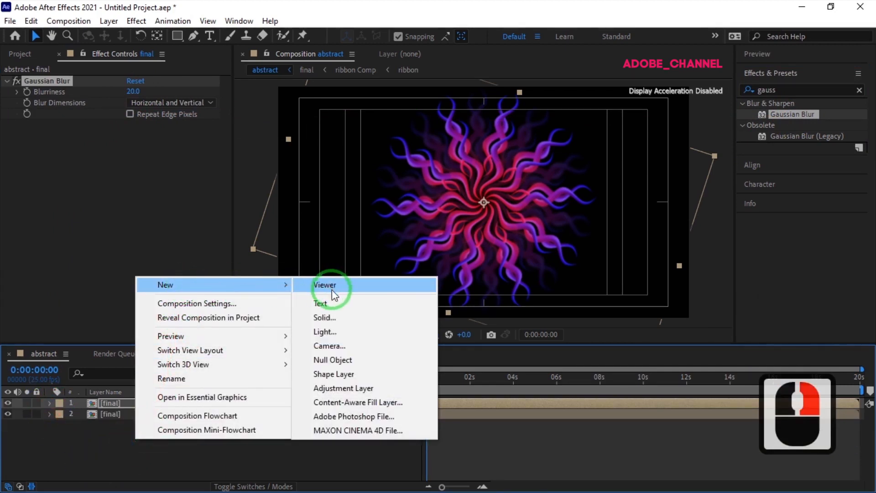
{"action": "left_click", "coordinate": [337, 316]}
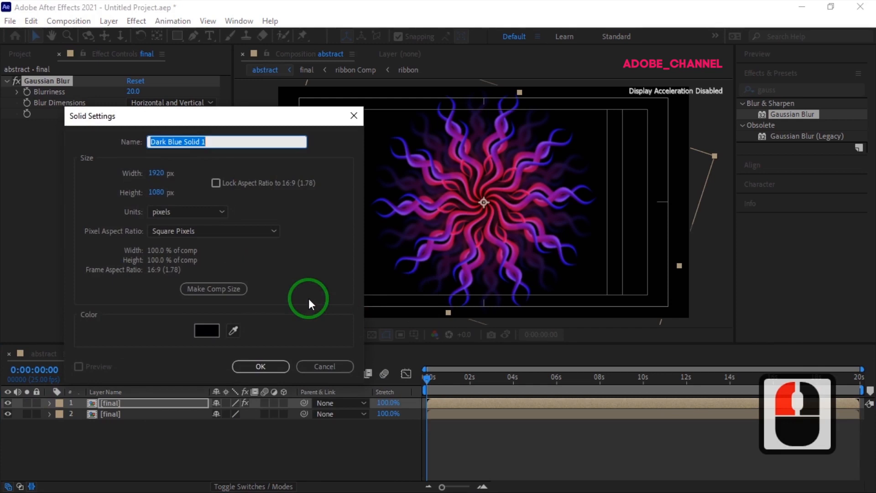
{"action": "type", "text": "bg"}
{"action": "key", "text": "Return"}
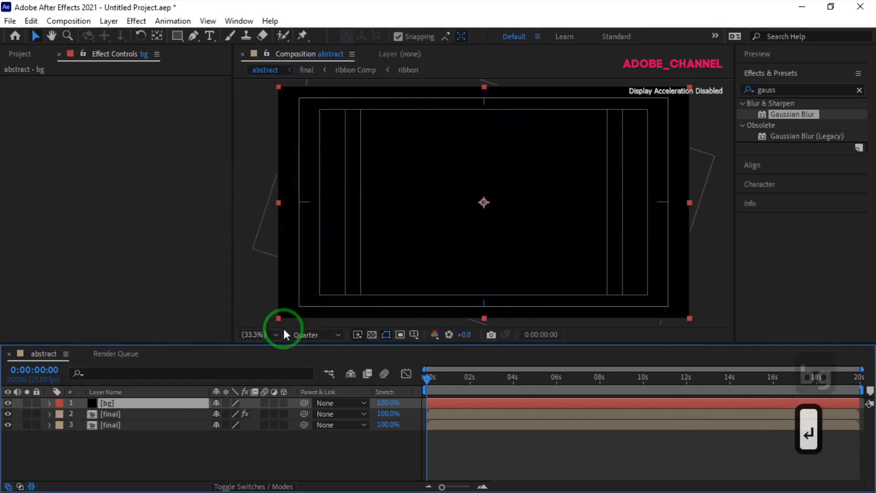
Apply the Gradient Ramp effect to the bg layer and set its Start Color to 03FDD1.
{"action": "left_click", "coordinate": [745, 90]}
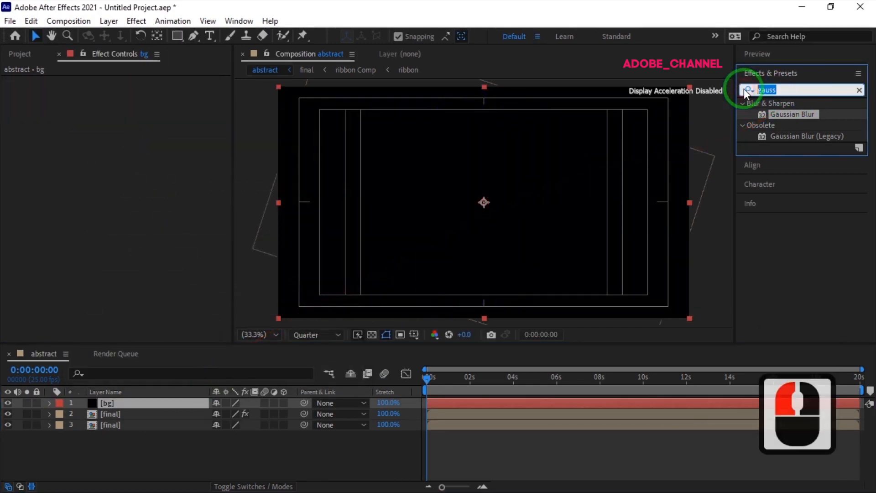
{"action": "type", "text": "ramp"}
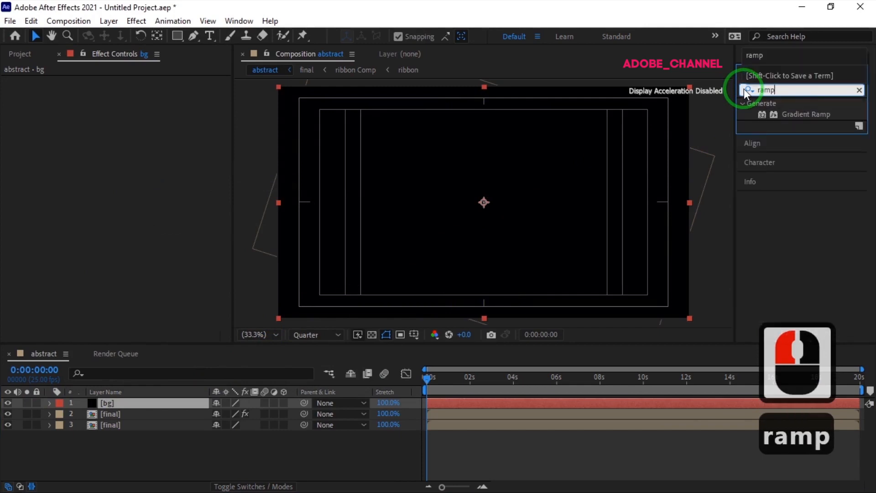
{"action": "double_click", "coordinate": [800, 114]}
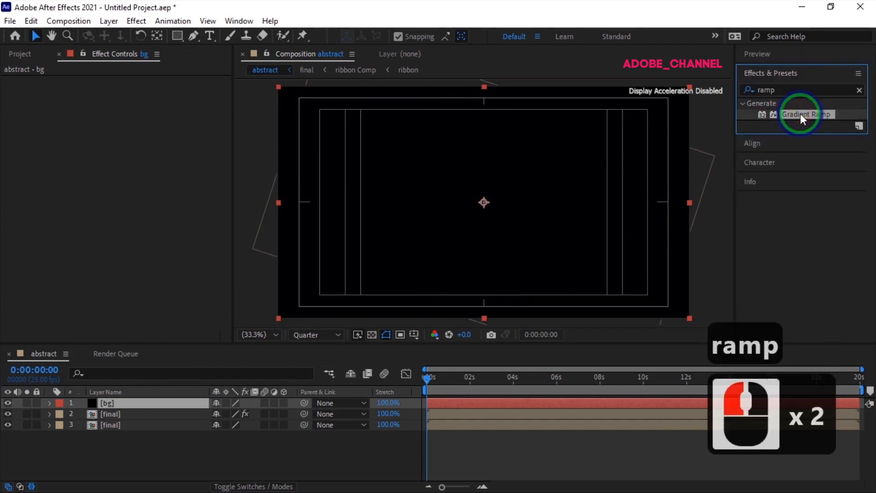
{"action": "left_click", "coordinate": [138, 102]}
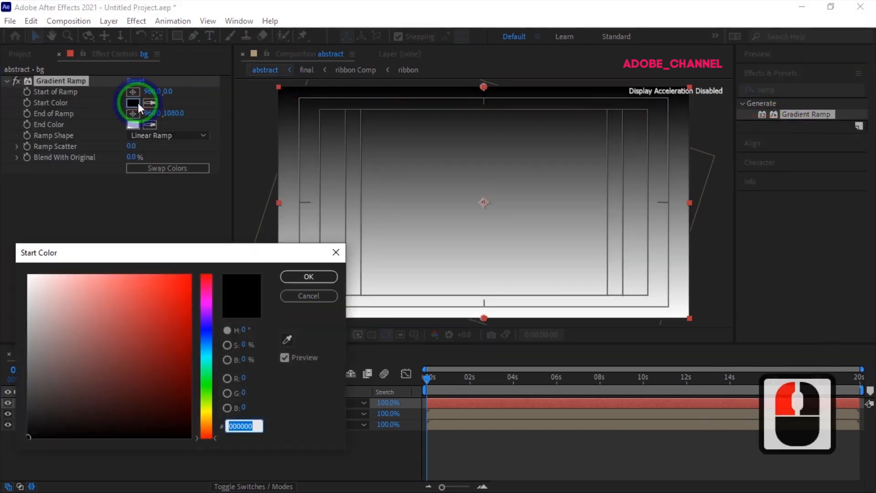
{"action": "type", "text": "03"}
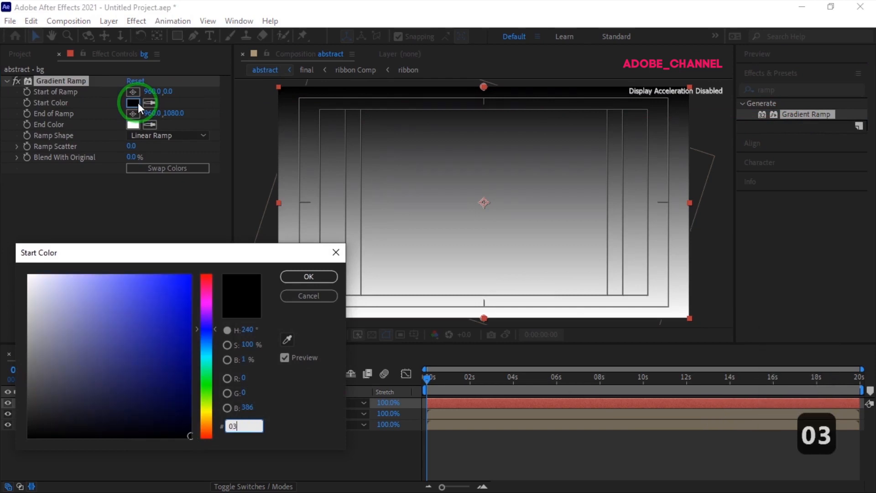
{"action": "type", "text": "FDD"}
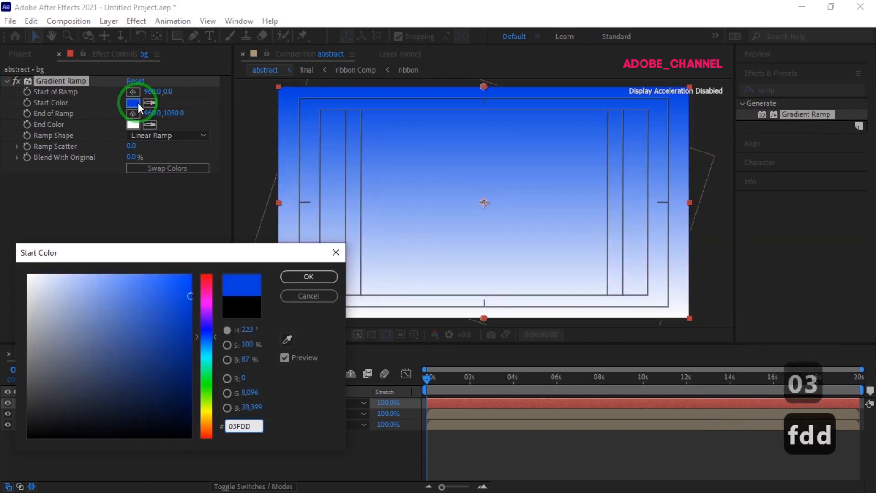
{"action": "type", "text": "1"}
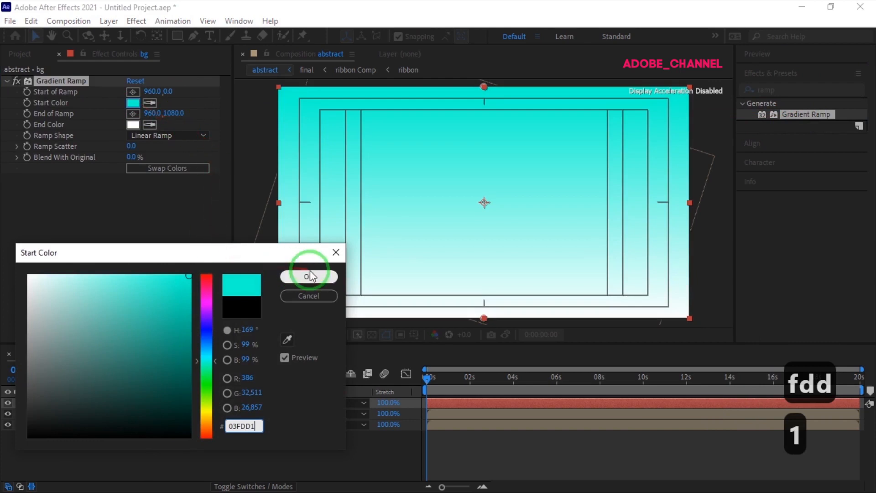
{"action": "left_click", "coordinate": [308, 276]}
Set the Gradient Ramp's End Color to black on the bg layer.
{"action": "left_click", "coordinate": [133, 125]}
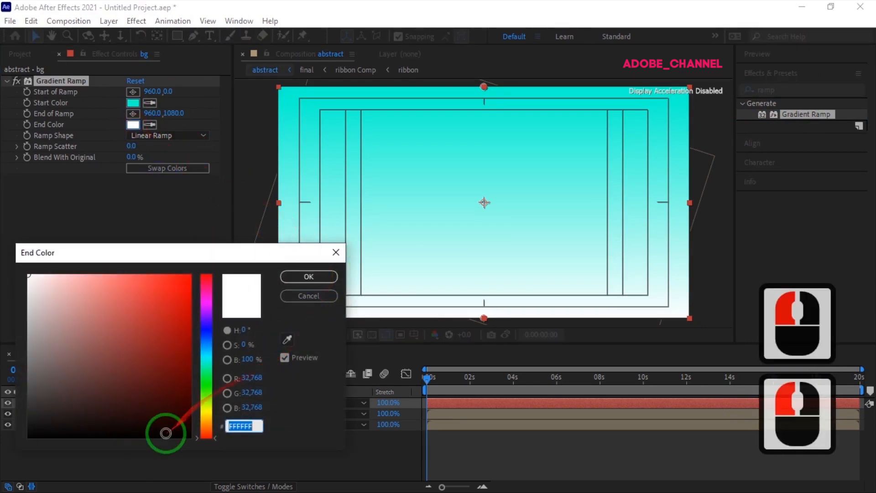
{"action": "left_click", "coordinate": [167, 436]}
{"action": "left_click", "coordinate": [309, 276]}
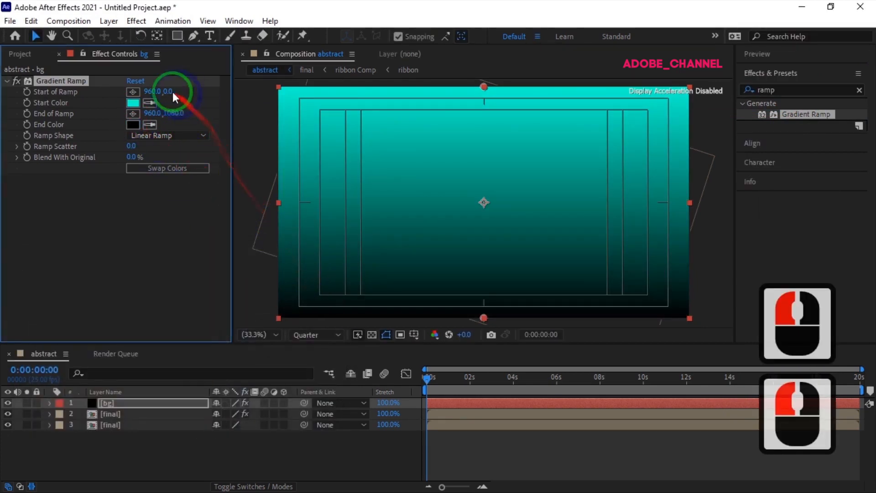
Set the Start of Ramp's vertical position to 540 and change the Ramp Shape to Radial Ramp.
{"action": "left_click", "coordinate": [165, 91]}
{"action": "type", "text": "540"}
{"action": "key", "text": "Return"}
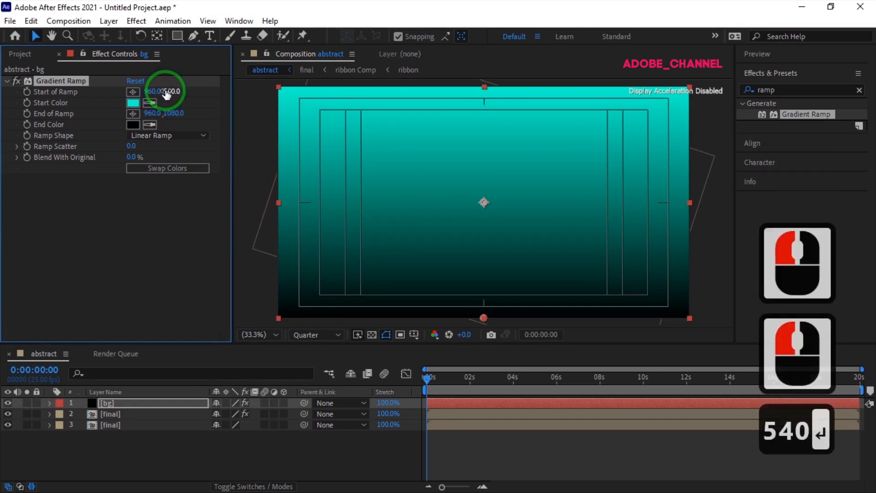
{"action": "left_click", "coordinate": [202, 135]}
{"action": "left_click", "coordinate": [189, 164]}
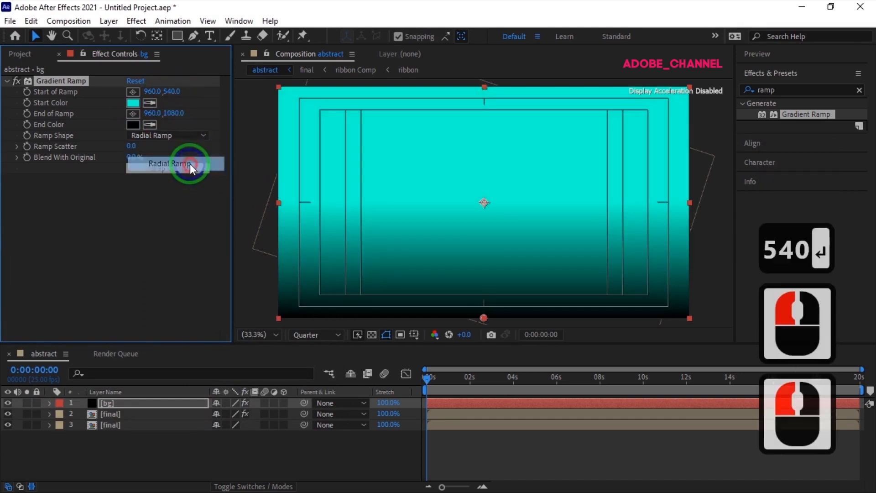
Extend the End of Ramp's vertical position to about 2259 and move the bg layer below both final layers.
{"action": "left_click", "coordinate": [174, 114]}
{"action": "mouse_move", "coordinate": [177, 113]}
{"action": "left_mouse_down"}
{"action": "mouse_move", "coordinate": [445, 111]}
{"action": "mouse_move", "coordinate": [430, 127]}
{"action": "mouse_move", "coordinate": [179, 114]}
{"action": "left_mouse_up"}
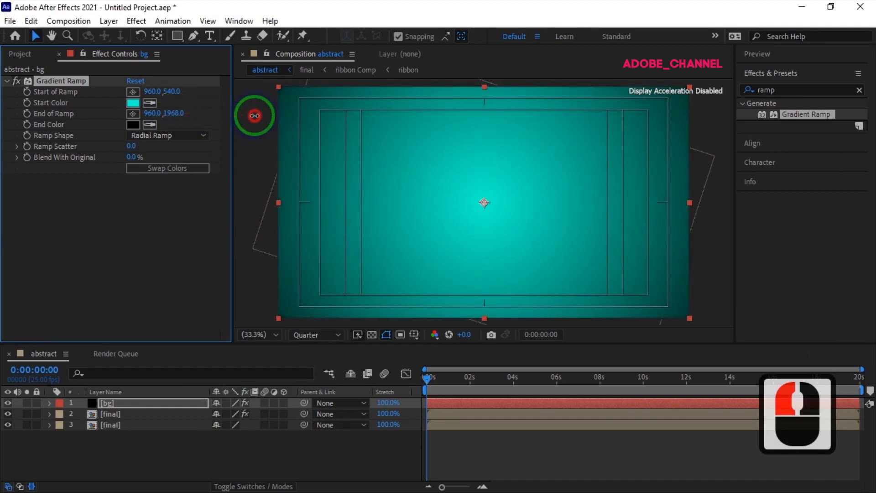
{"action": "left_click_drag", "start_coordinate": [264, 116], "coordinate": [289, 118]}
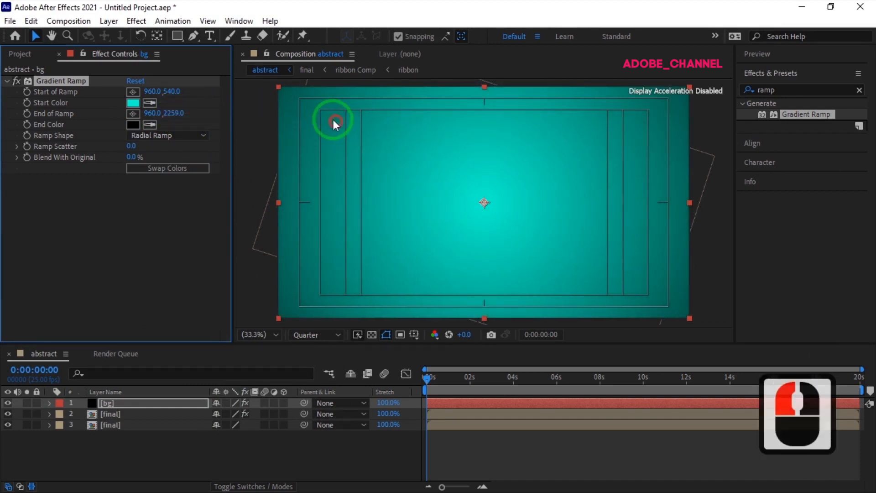
{"action": "left_click_drag", "start_coordinate": [151, 409], "coordinate": [144, 435]}
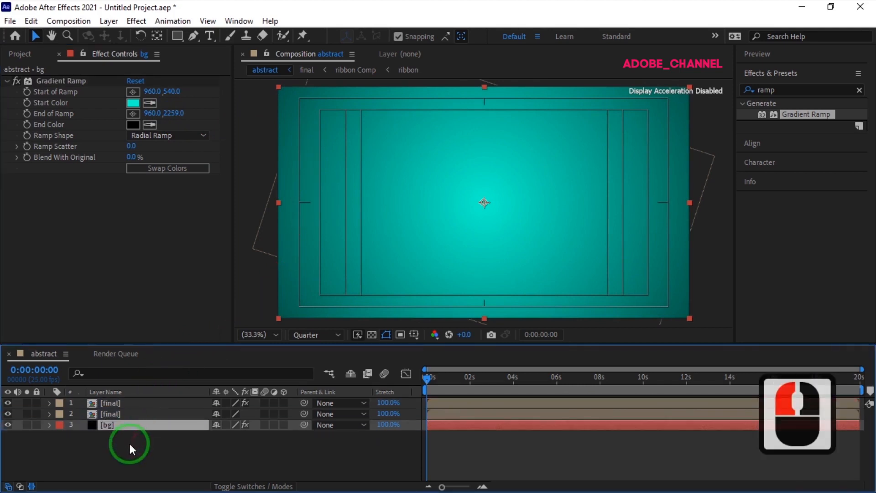
Play back the abstract composition to review the finished animation and stop the preview.
{"action": "left_click", "coordinate": [795, 54]}
{"action": "left_click", "coordinate": [799, 72]}
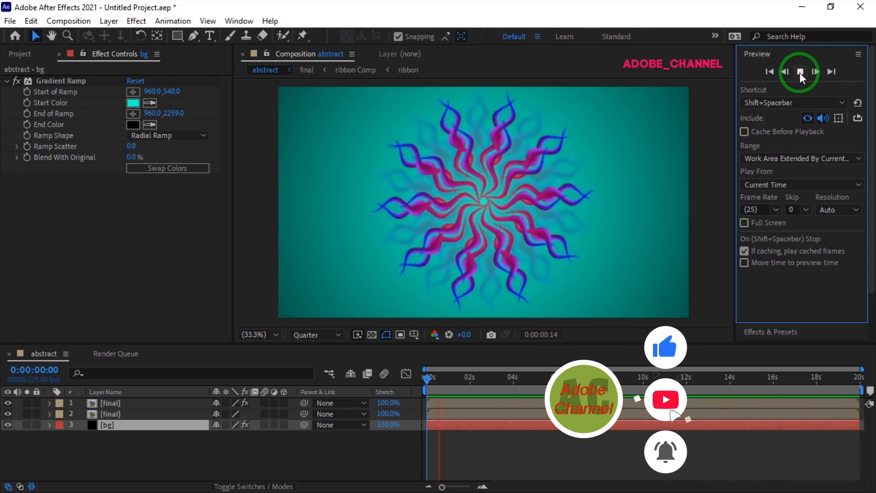
{"action": "left_click", "coordinate": [800, 71]}
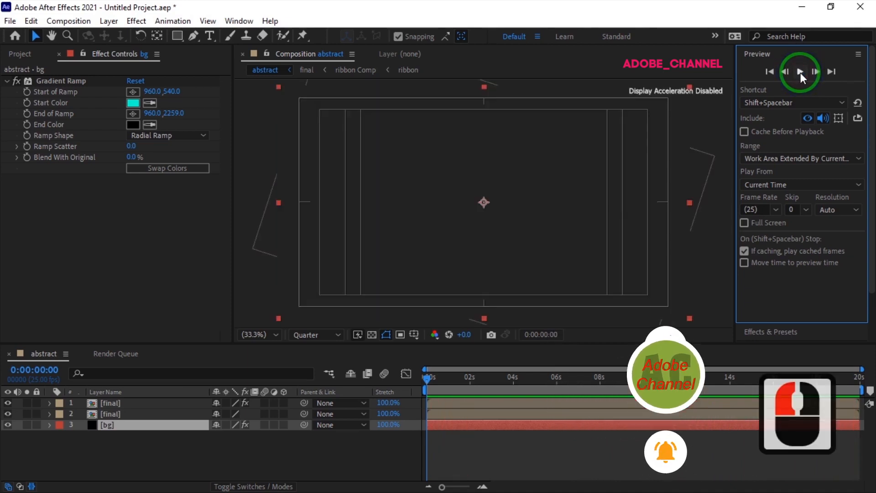